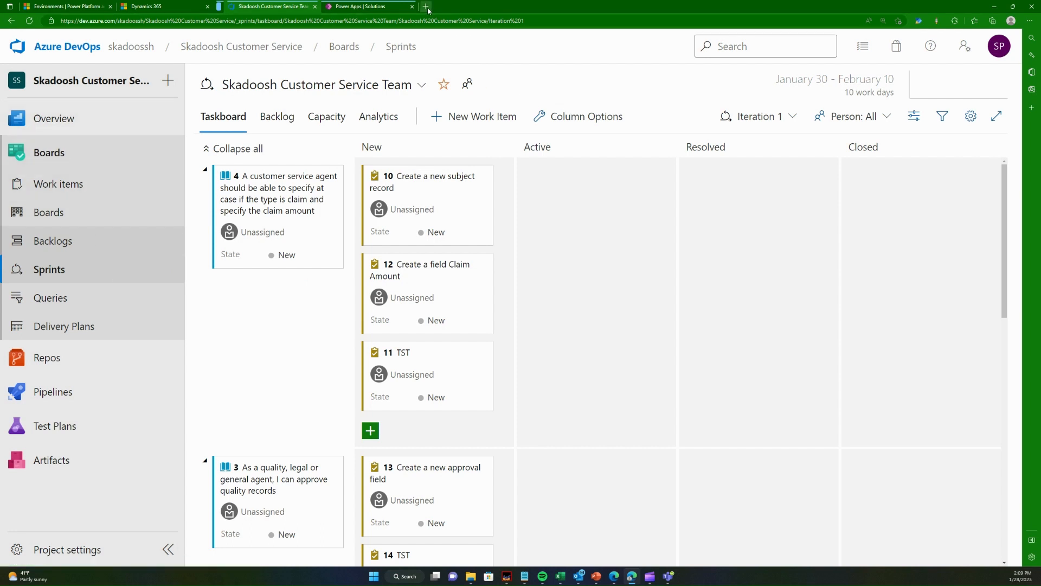
- Open the Skadoosh Customer Service project in Azure DevOps and review its Iteration 1 sprint taskboard
click(68, 54)
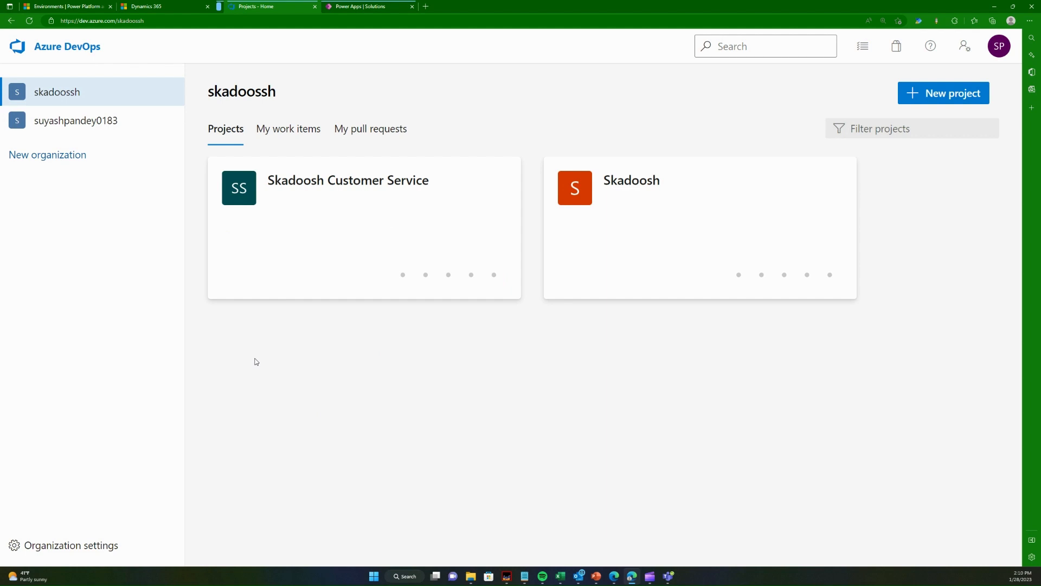
click(317, 298)
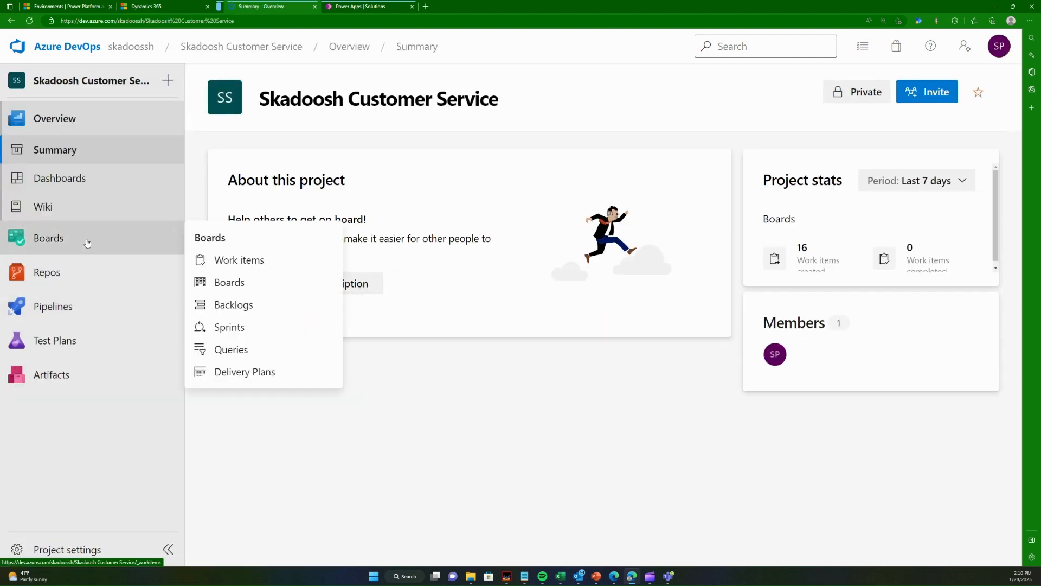
click(86, 243)
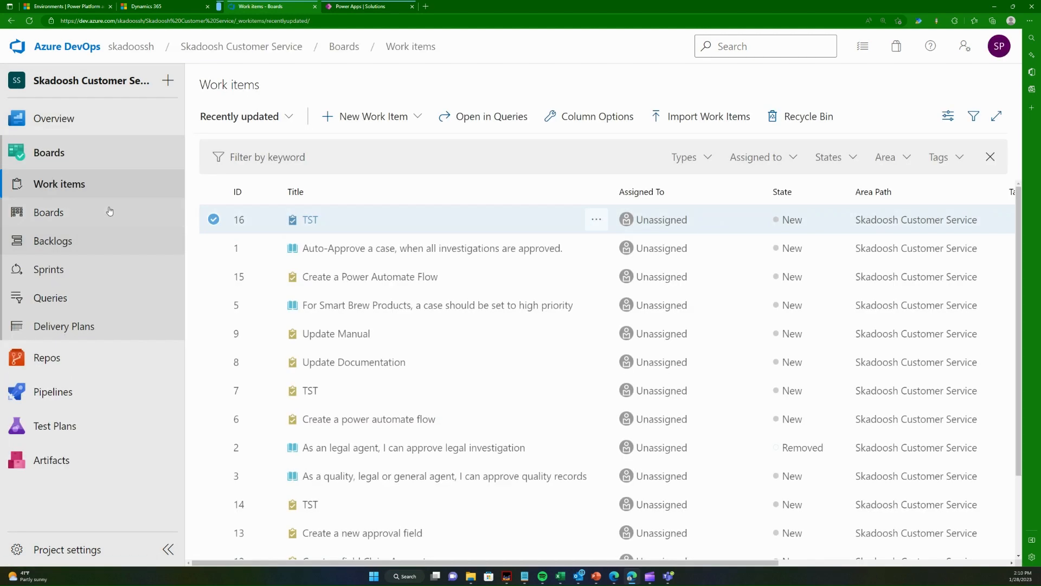
click(67, 271)
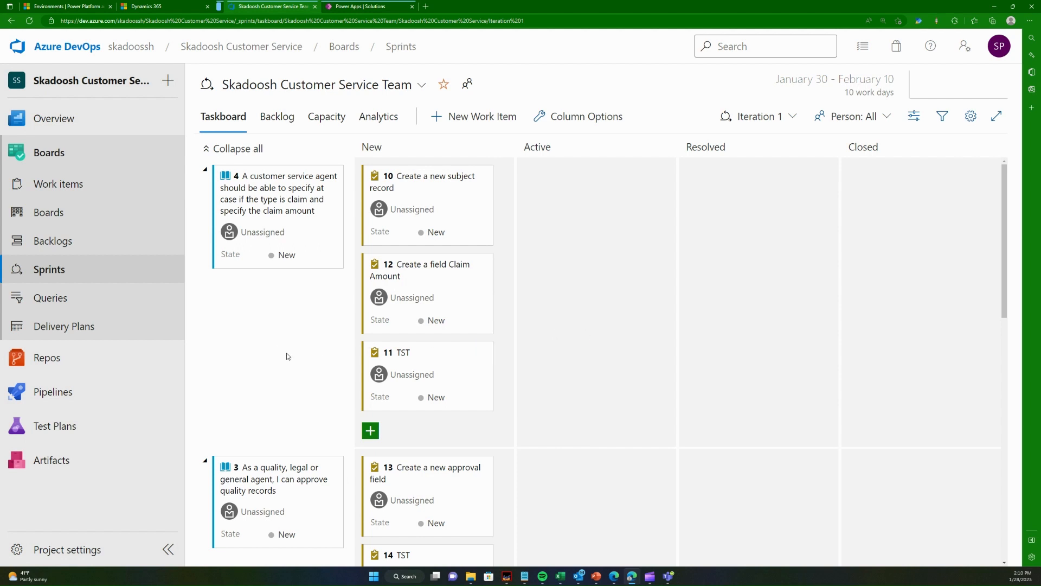
scroll(287, 355, down, 10)
scroll(282, 358, up, 10)
- Switch to Dynamics 365 and start a new case from the Cases list in the Service area
click(158, 6)
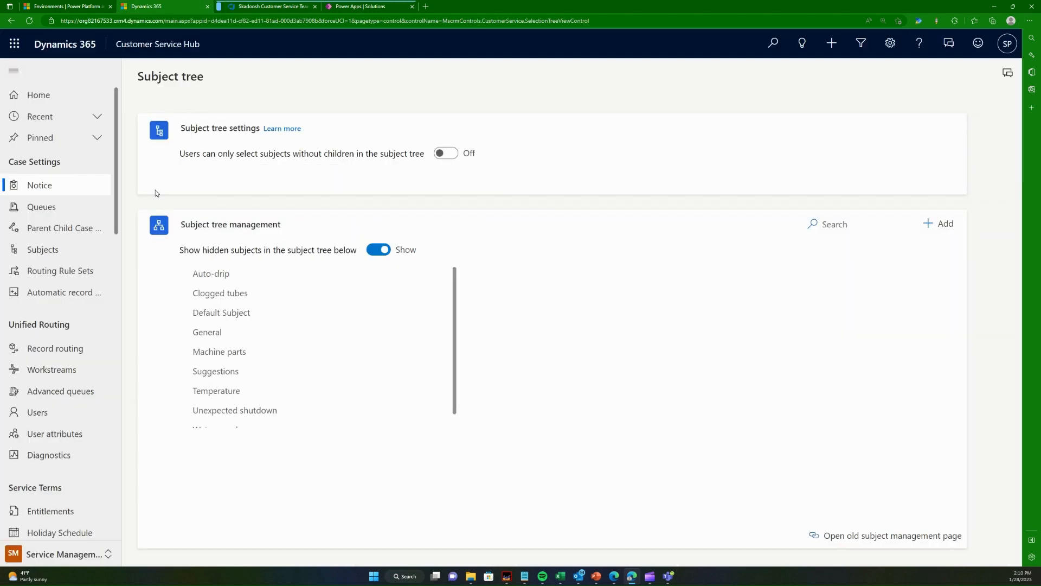
click(96, 551)
click(81, 466)
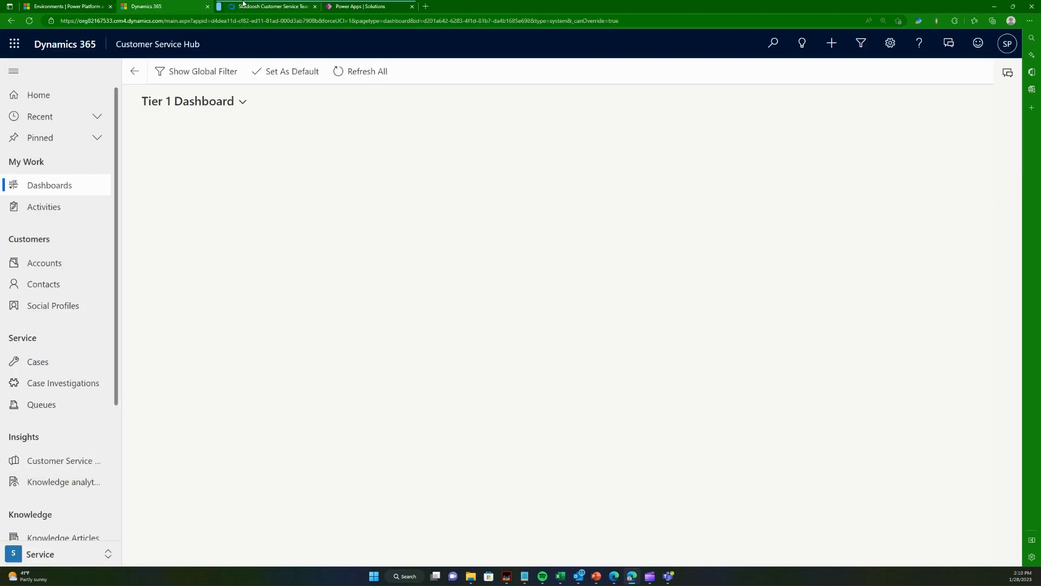
click(70, 363)
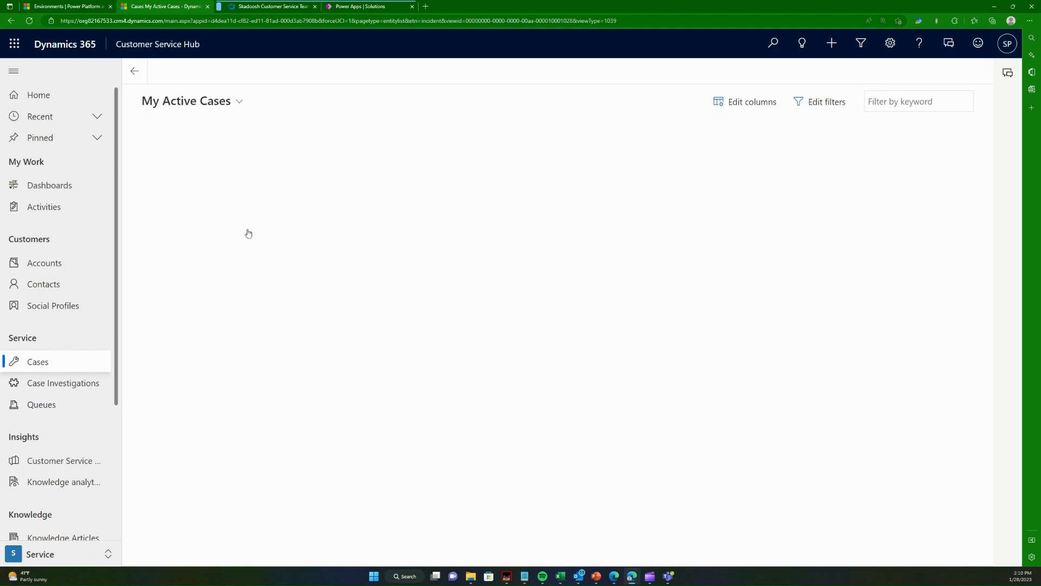
click(252, 70)
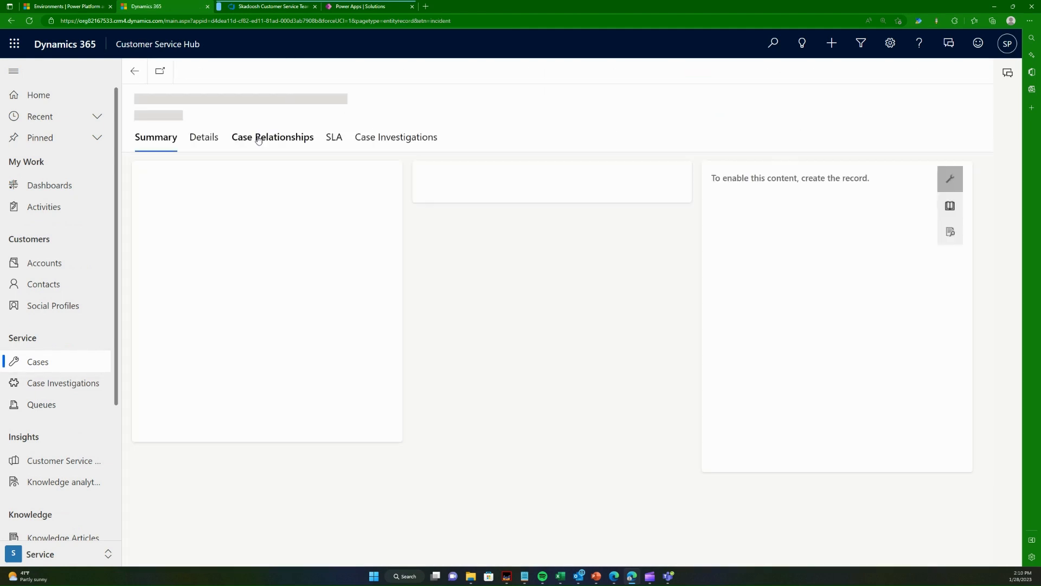
- Examine the subjects offered for the new case, without choosing one
click(325, 245)
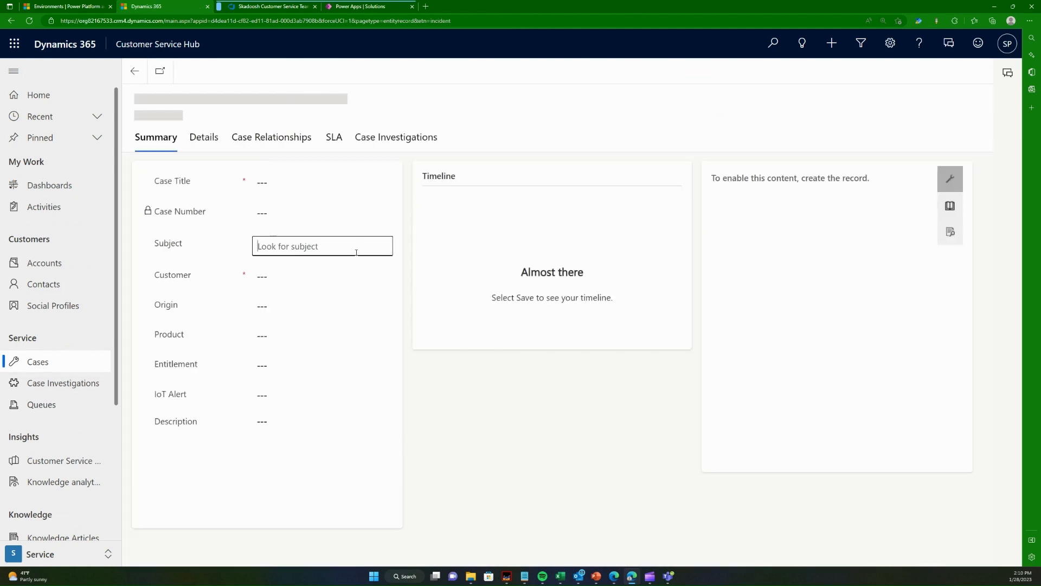
scroll(346, 326, down, 2)
scroll(353, 341, up, 2)
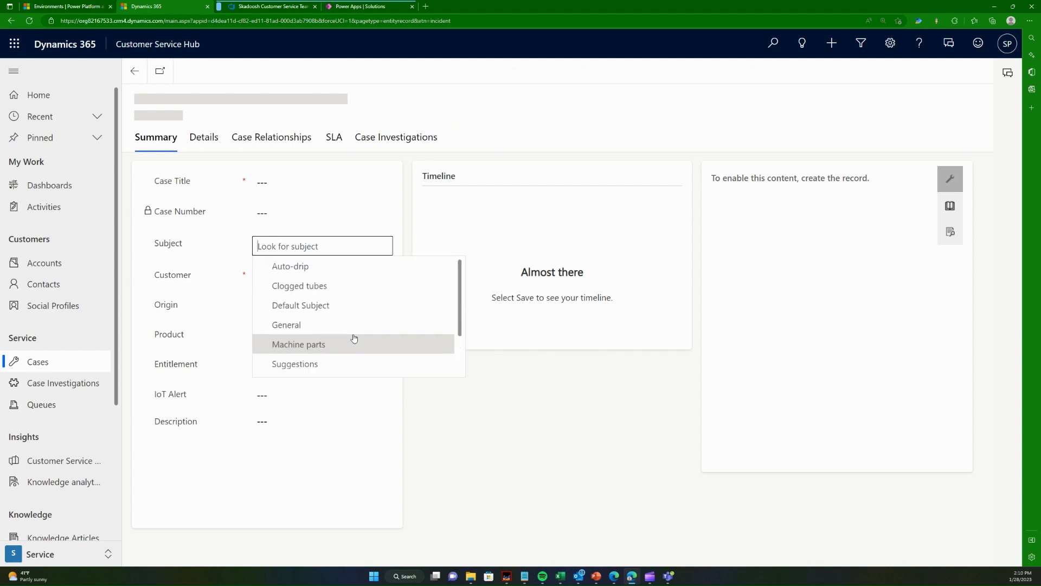
scroll(353, 323, down, 2)
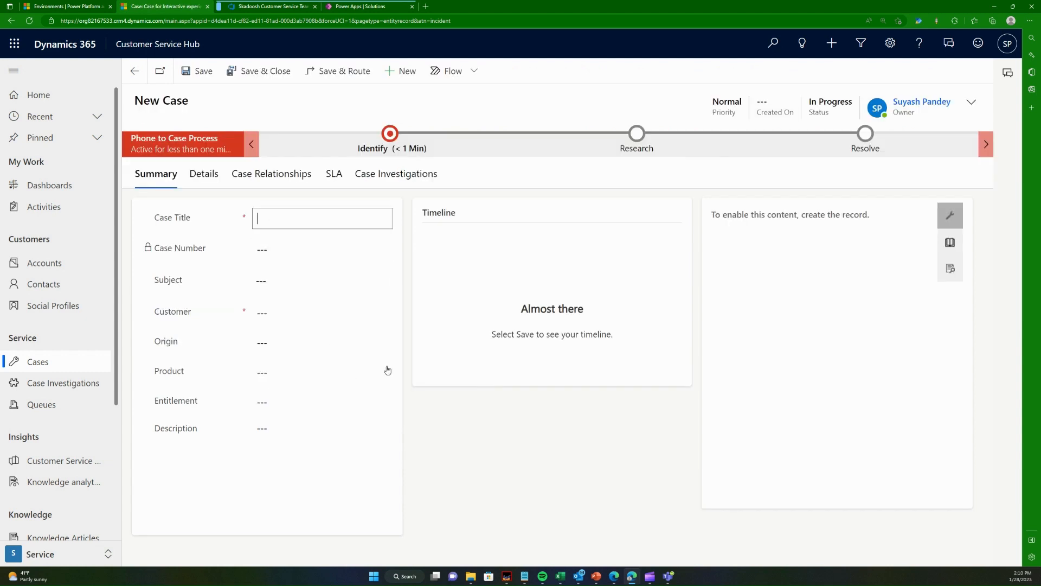
click(259, 277)
scroll(341, 386, down, 2)
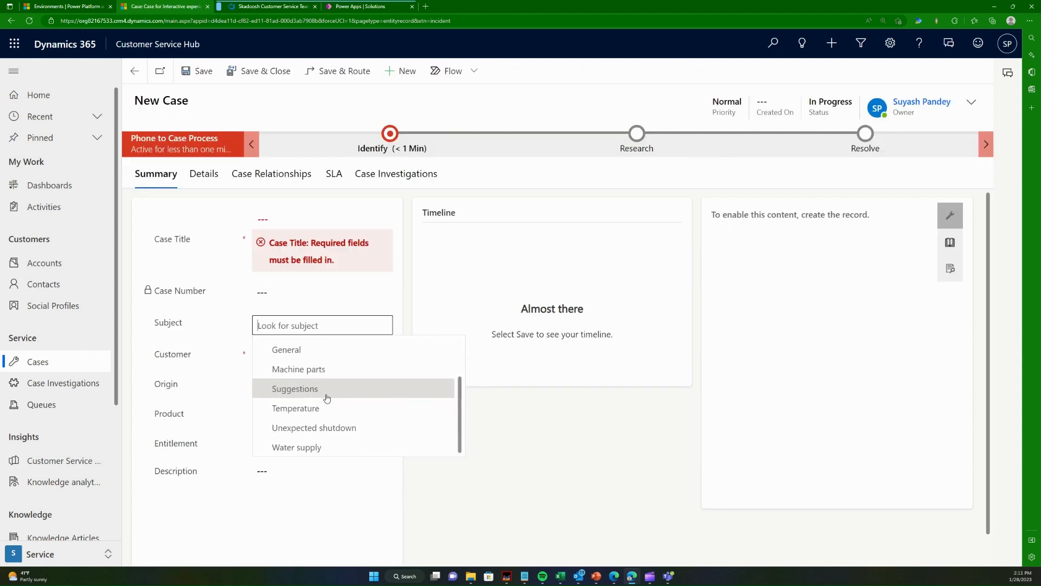
click(594, 490)
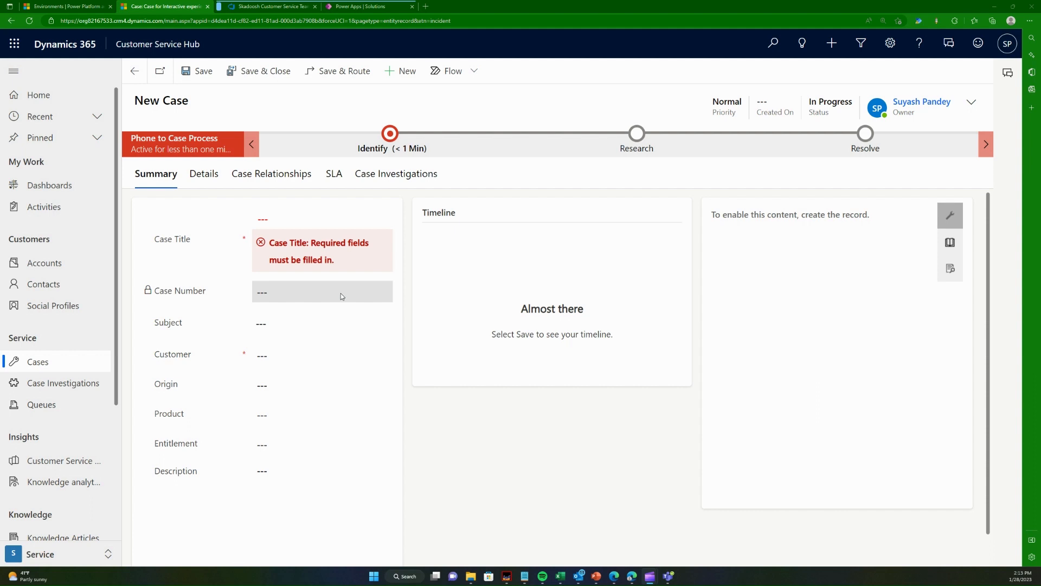
click(293, 219)
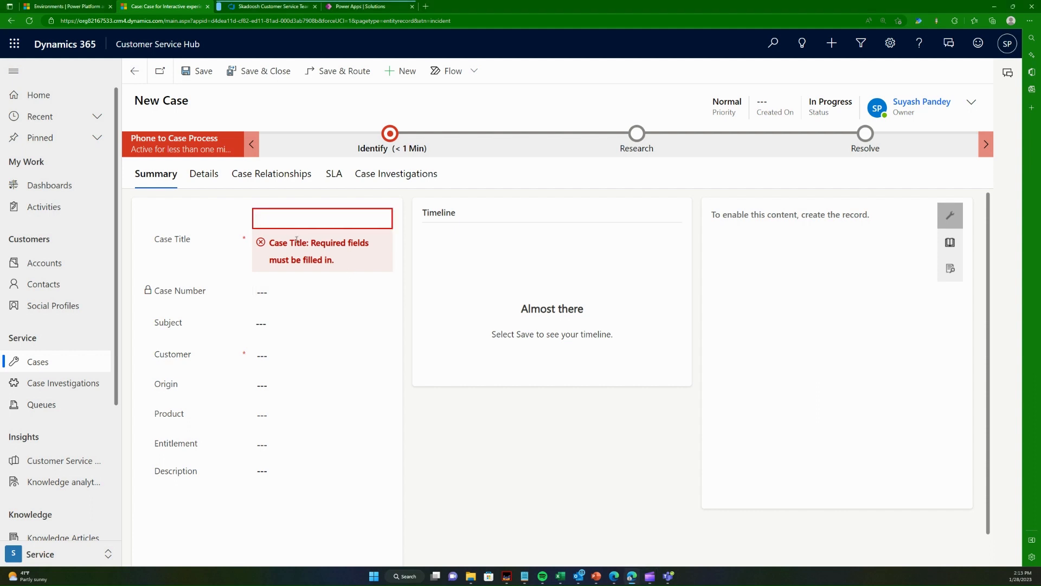
- In Azure DevOps, assign user story 4 to yourself and move task 10, Create a new subject record, to Active
click(298, 6)
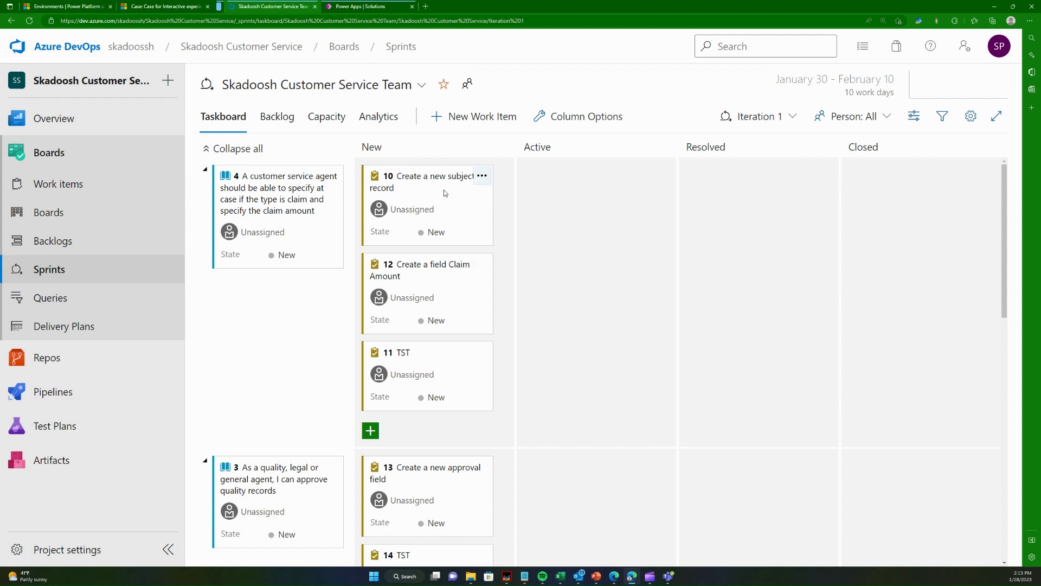
click(279, 232)
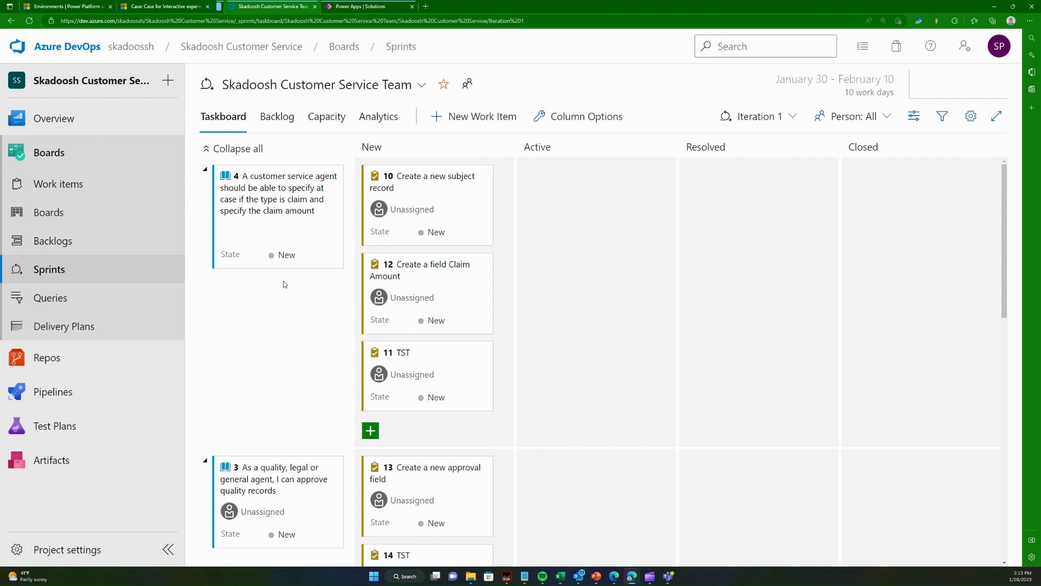
click(274, 283)
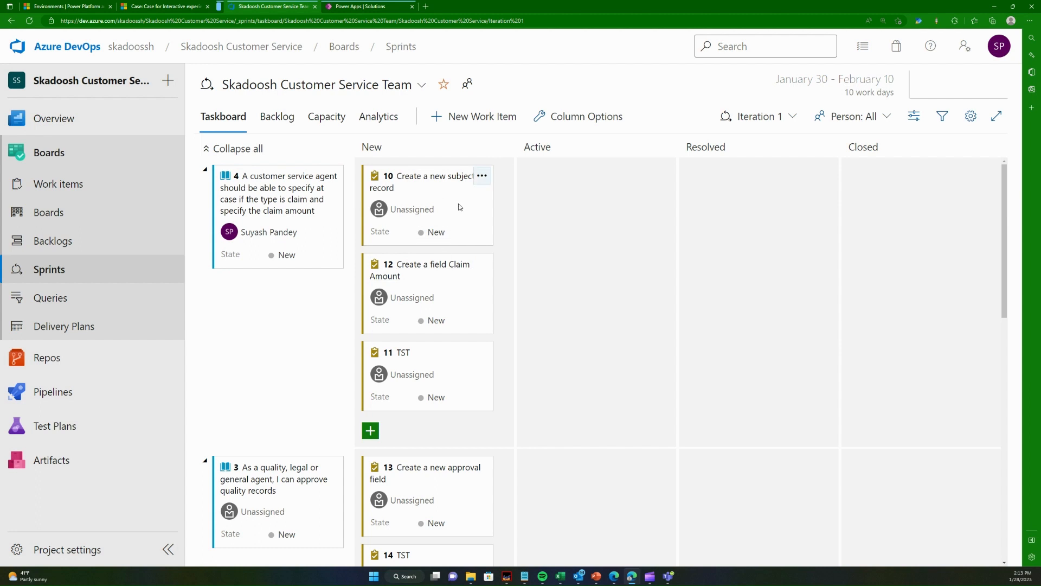
drag(429, 196, 553, 244)
- In Dynamics 365, add a subject titled Claim to the subject tree in Service Management and save it
click(161, 6)
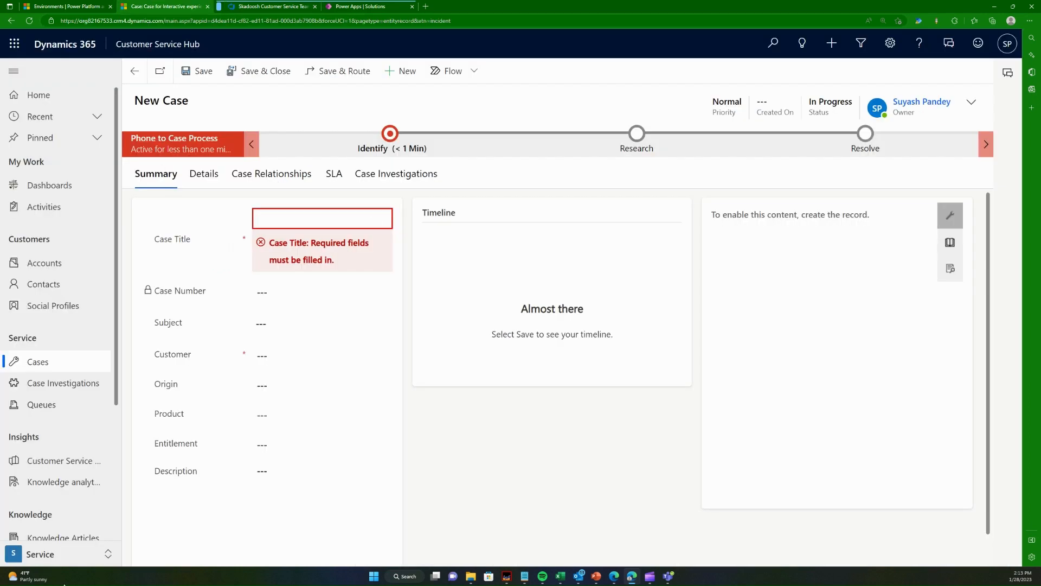
click(53, 556)
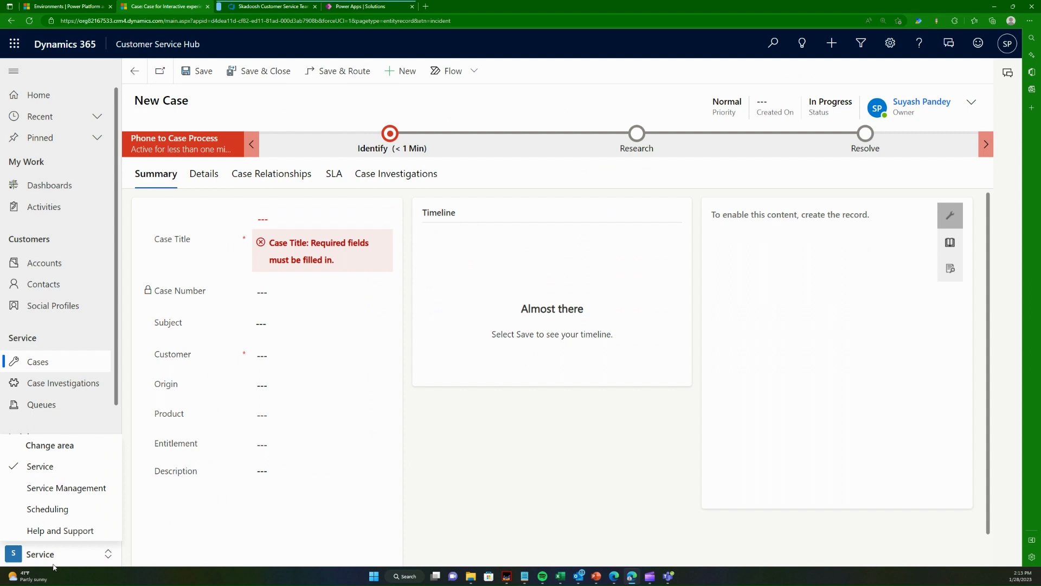
click(70, 491)
click(64, 256)
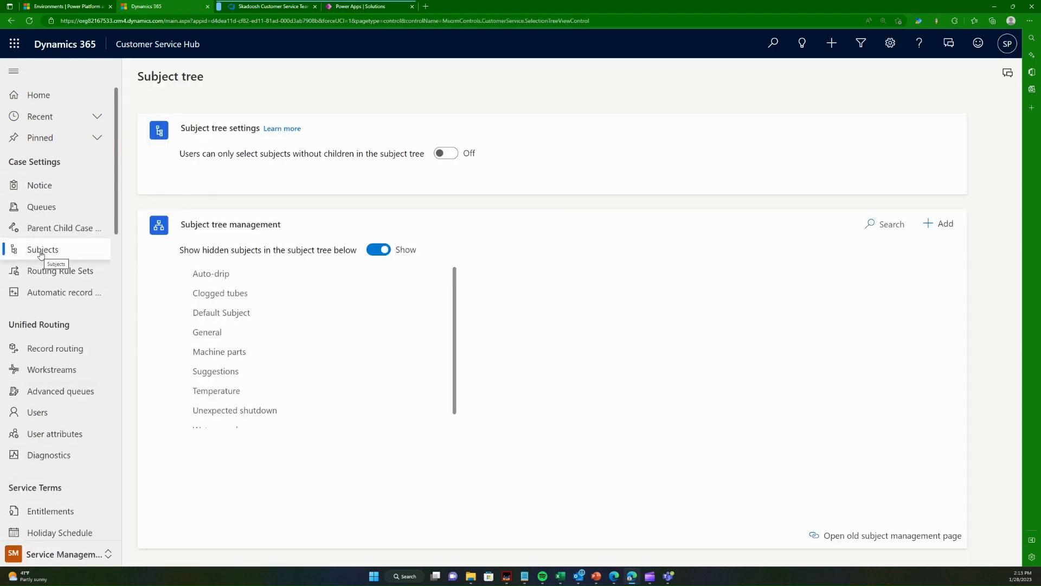
click(939, 223)
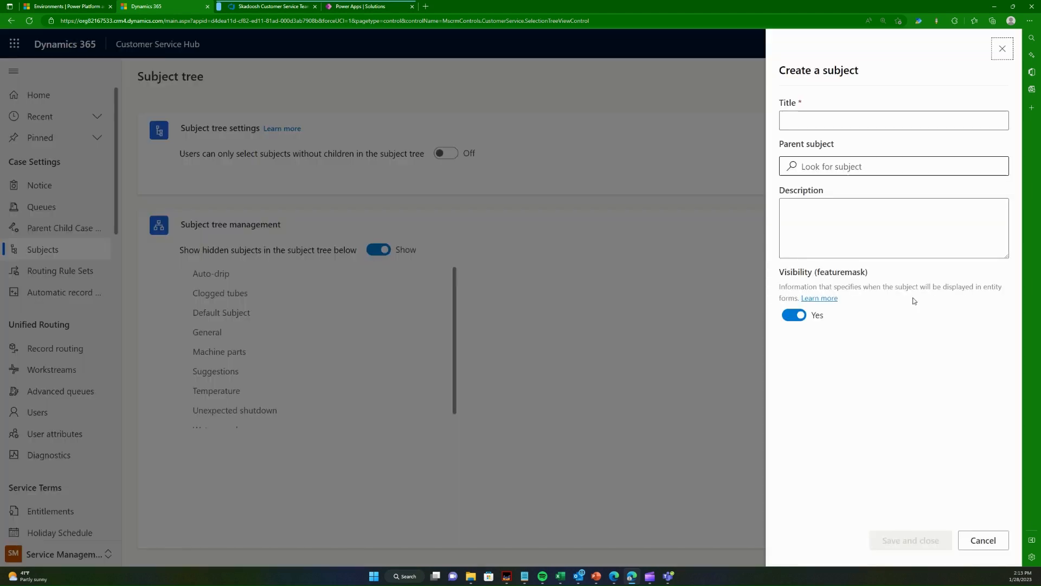
text(Claim)
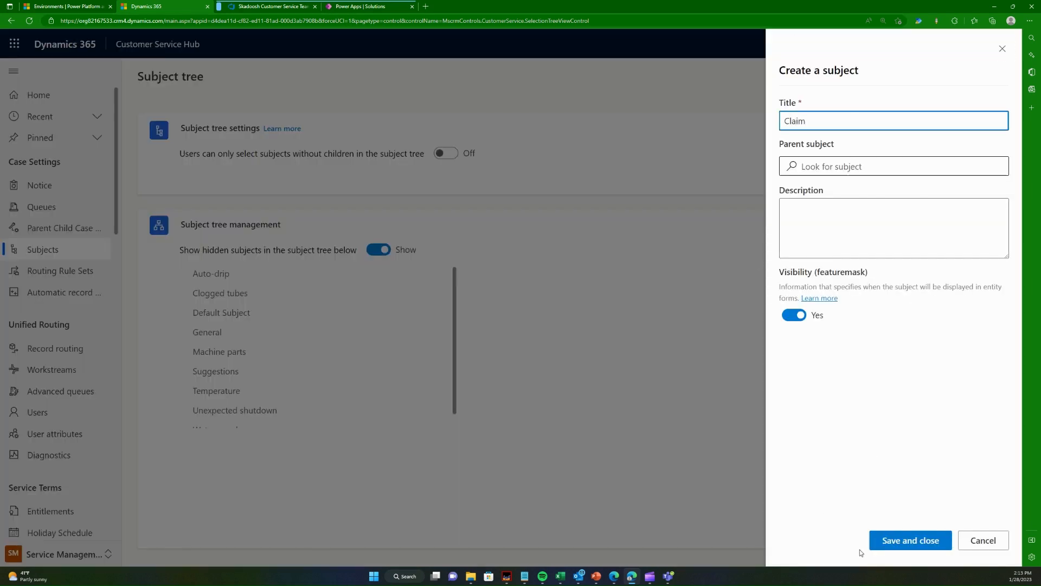
click(874, 543)
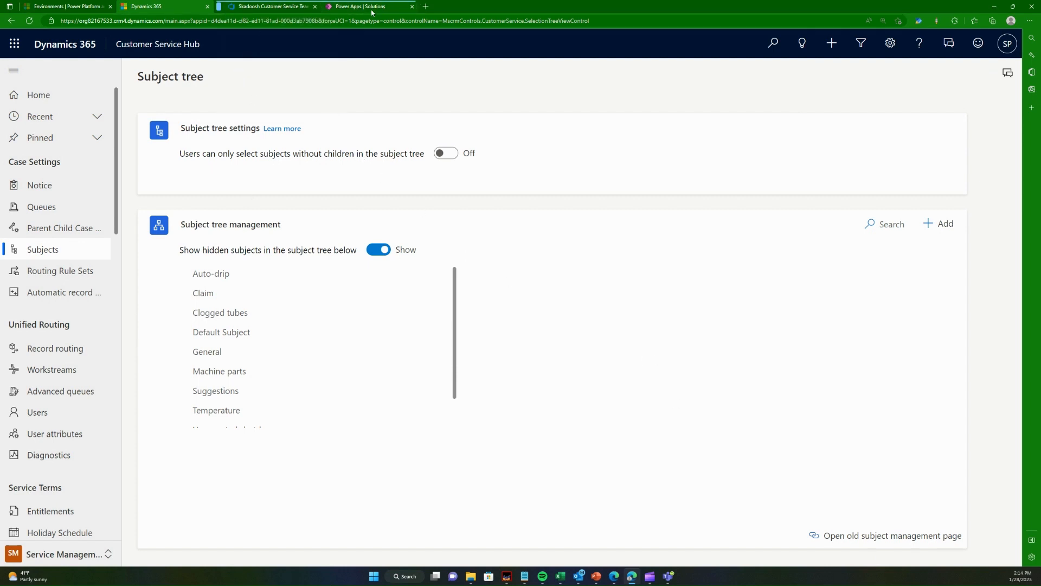
- Start a new case in the Service area and set its subject to Claim
click(68, 556)
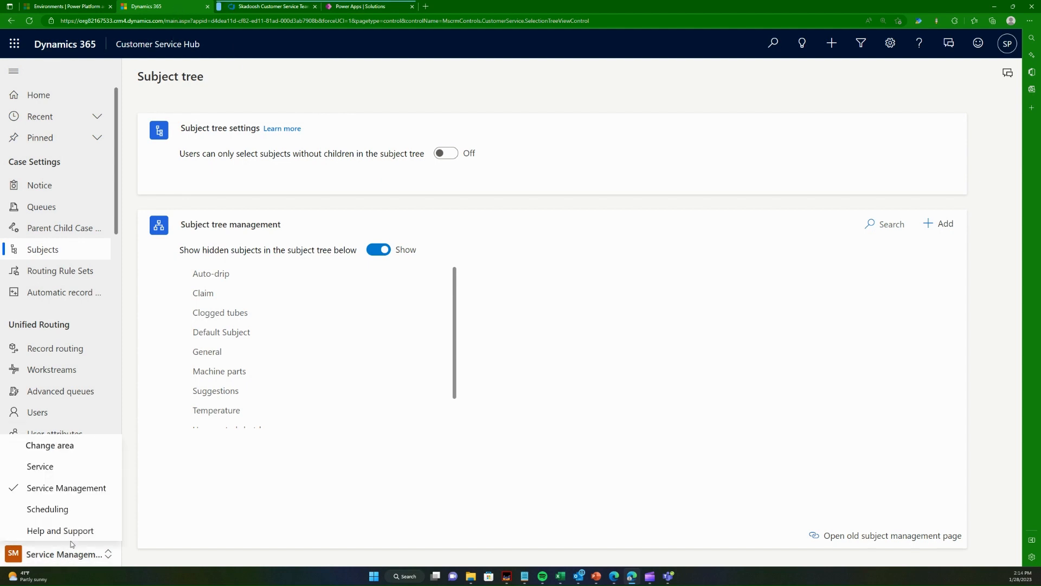
click(42, 468)
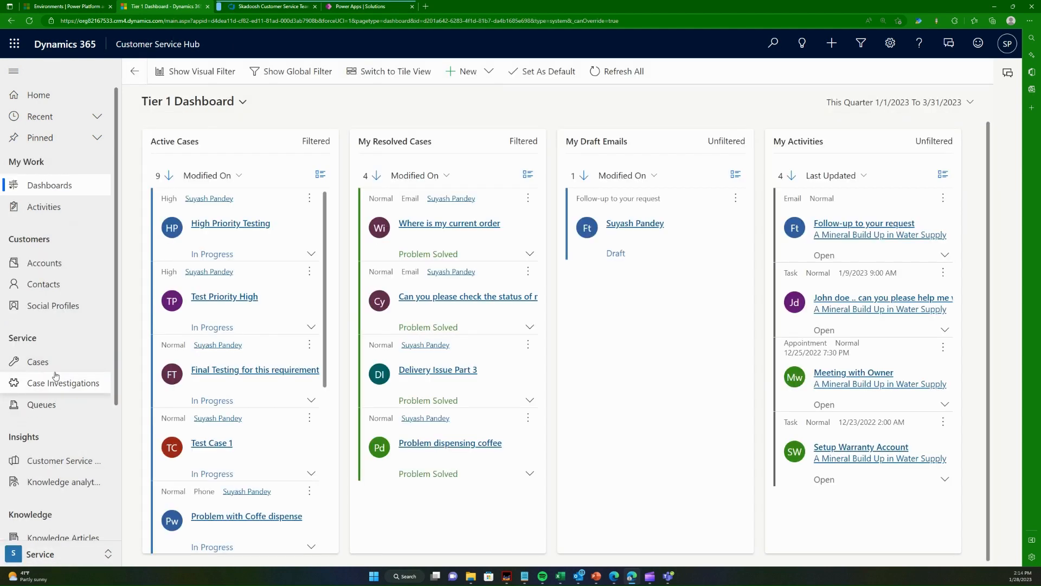
click(54, 373)
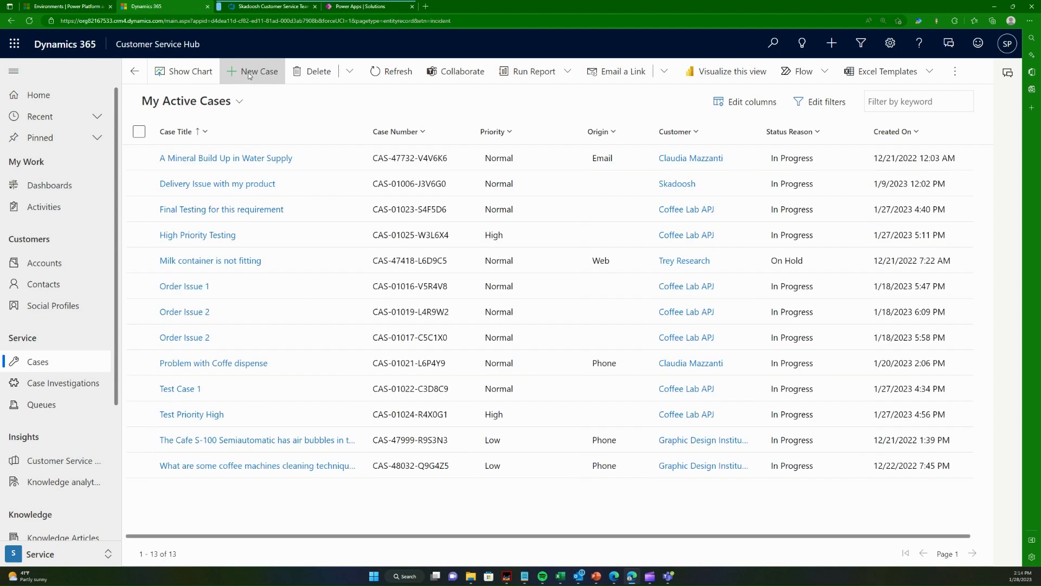
click(247, 74)
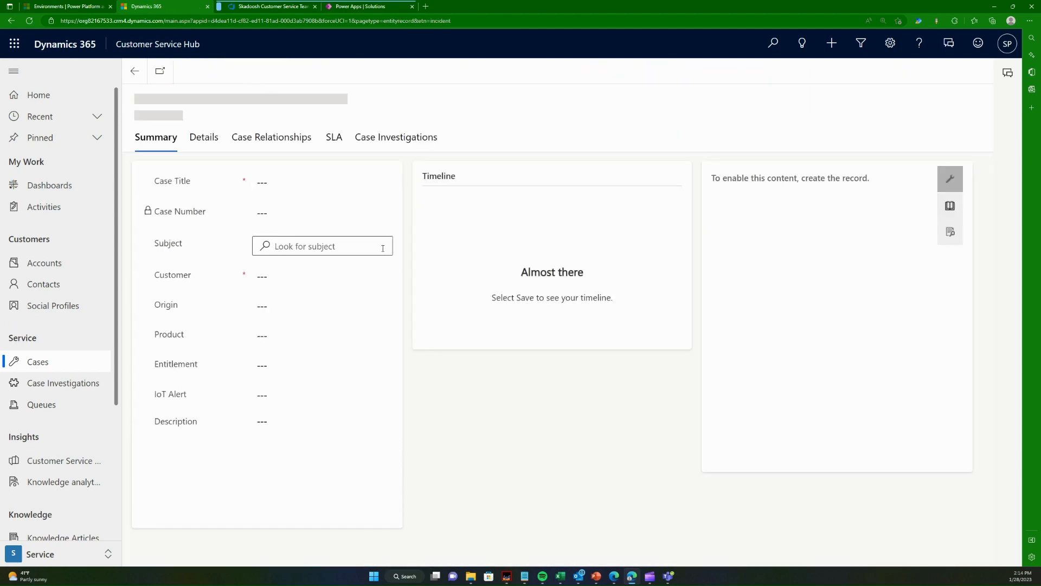
click(295, 279)
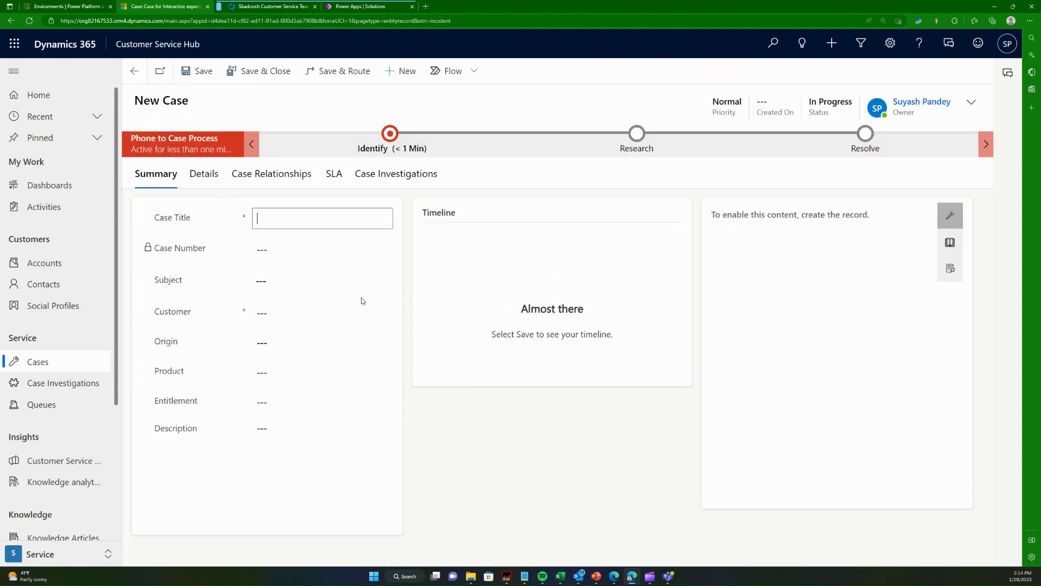
click(294, 282)
click(282, 365)
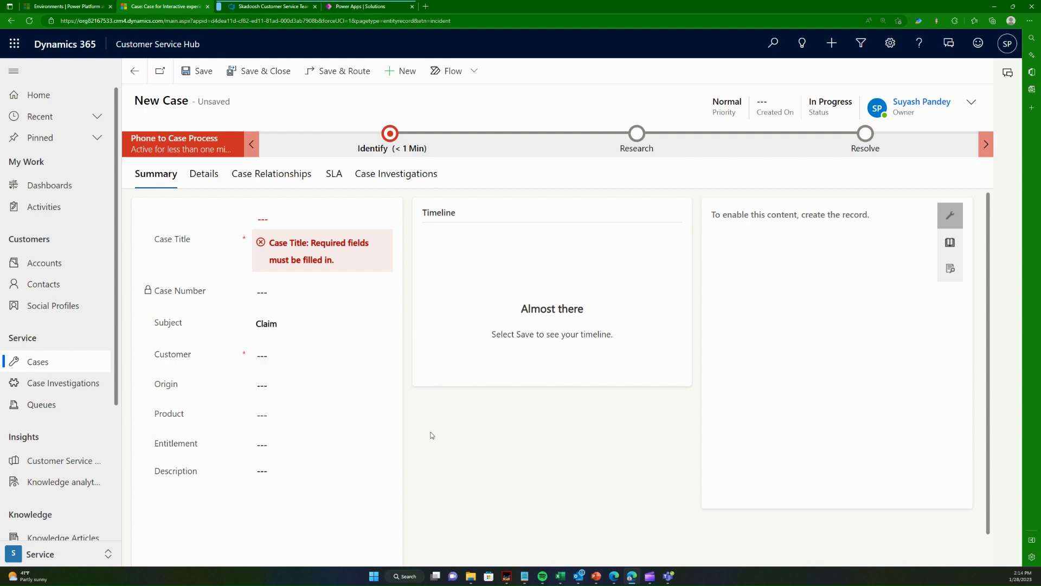
- Switch to the Azure DevOps taskboard and move task 10, Create a new subject record, to Closed
click(278, 4)
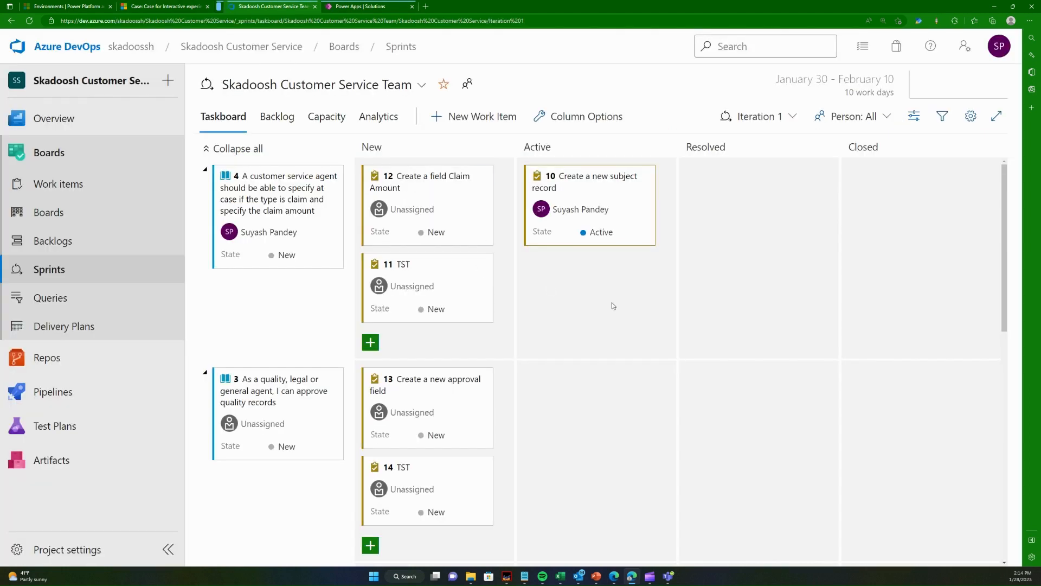
mouse_move(629, 213)
drag(651, 203, 941, 198)
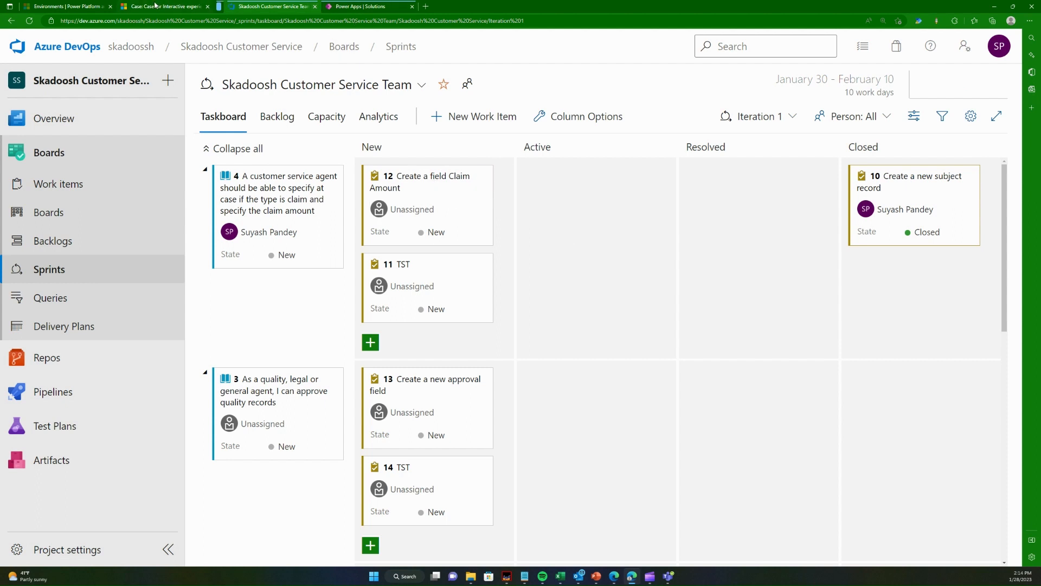
- Look back at the unsaved Dynamics 365 case, then move task 12, Create a field Claim Amount, to Active in Azure DevOps
mouse_move(155, 6)
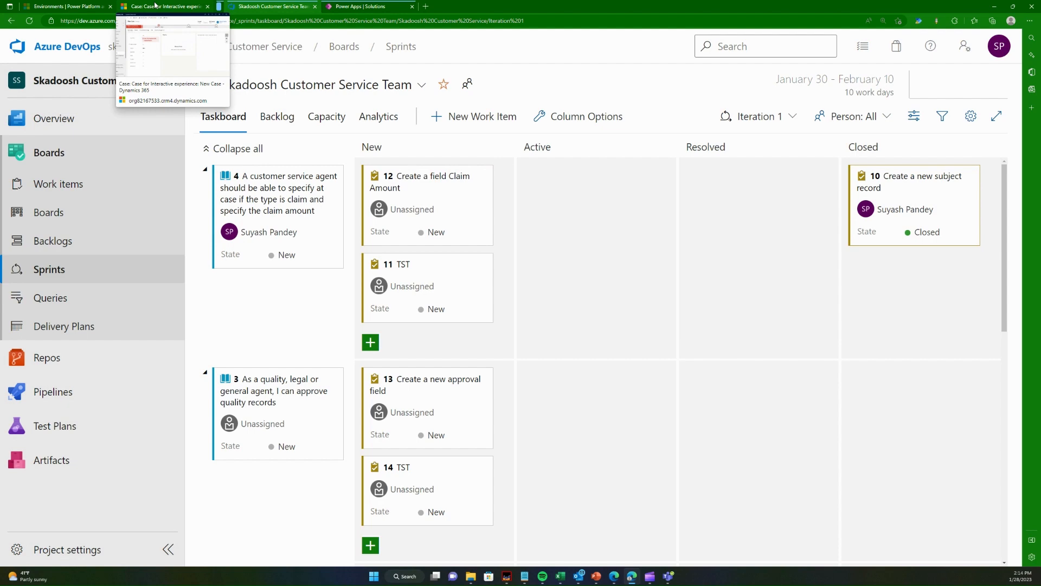
click(156, 6)
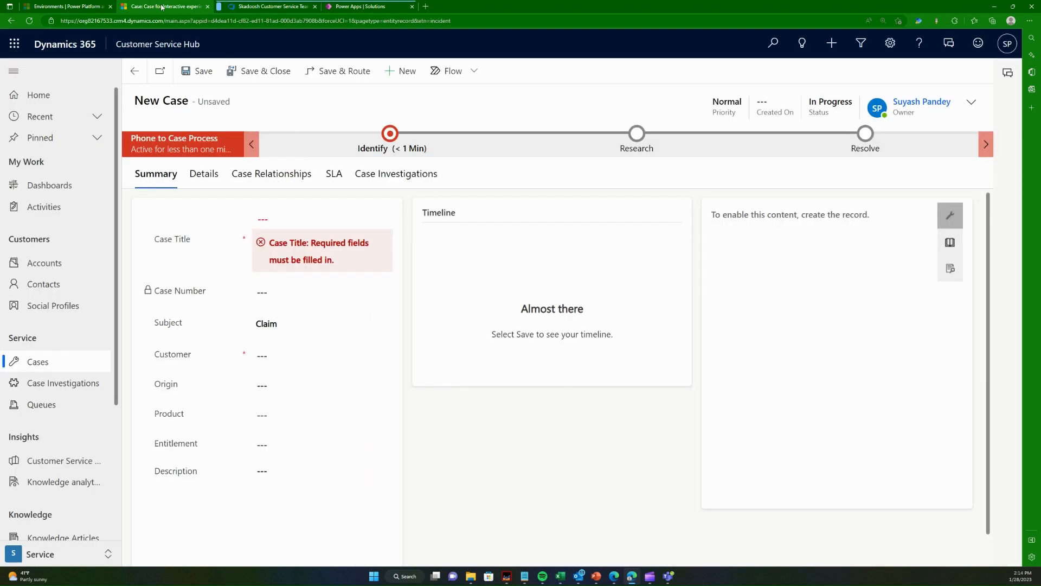
click(266, 6)
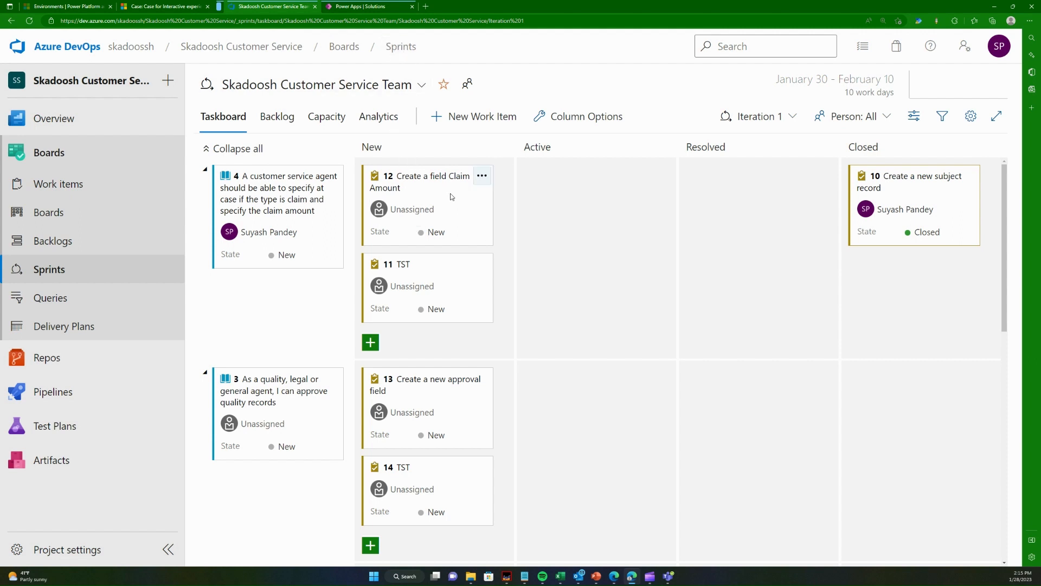
drag(451, 196, 613, 198)
- Switch to Power Apps, open the Dynamics Customer Service solution and display the columns of its Case table
click(365, 6)
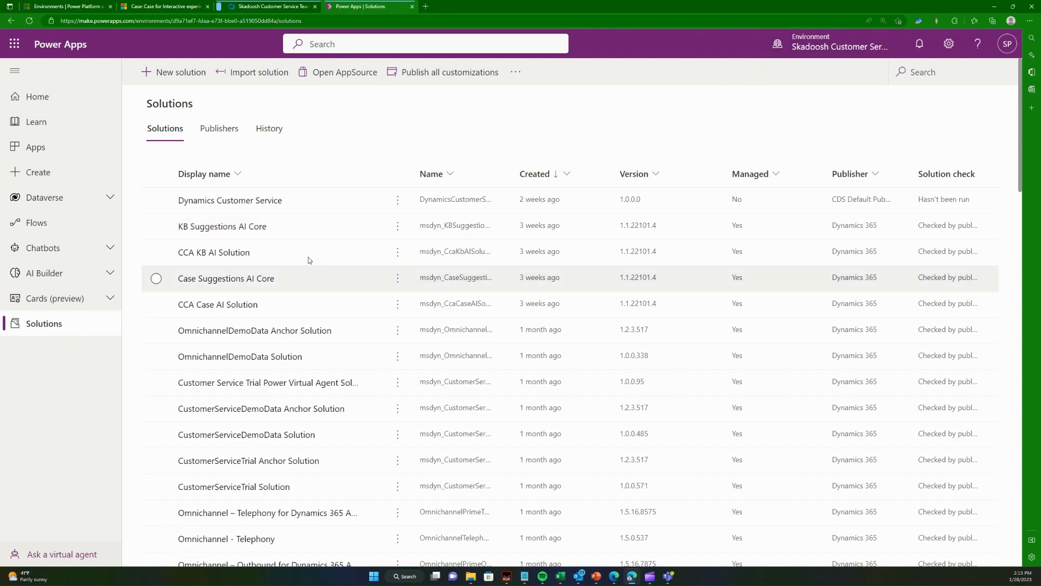
click(246, 202)
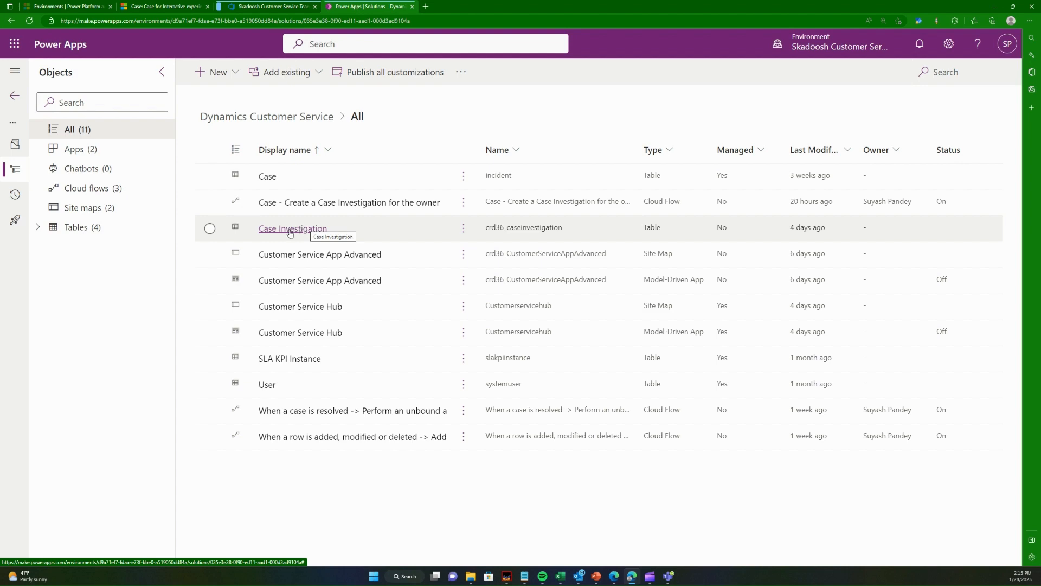
click(202, 5)
click(255, 6)
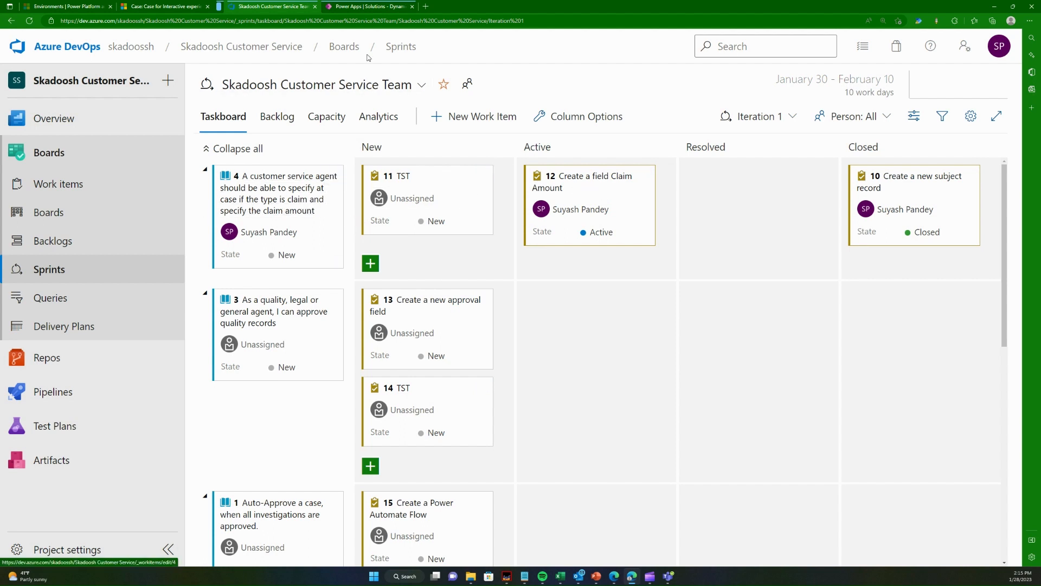
click(368, 6)
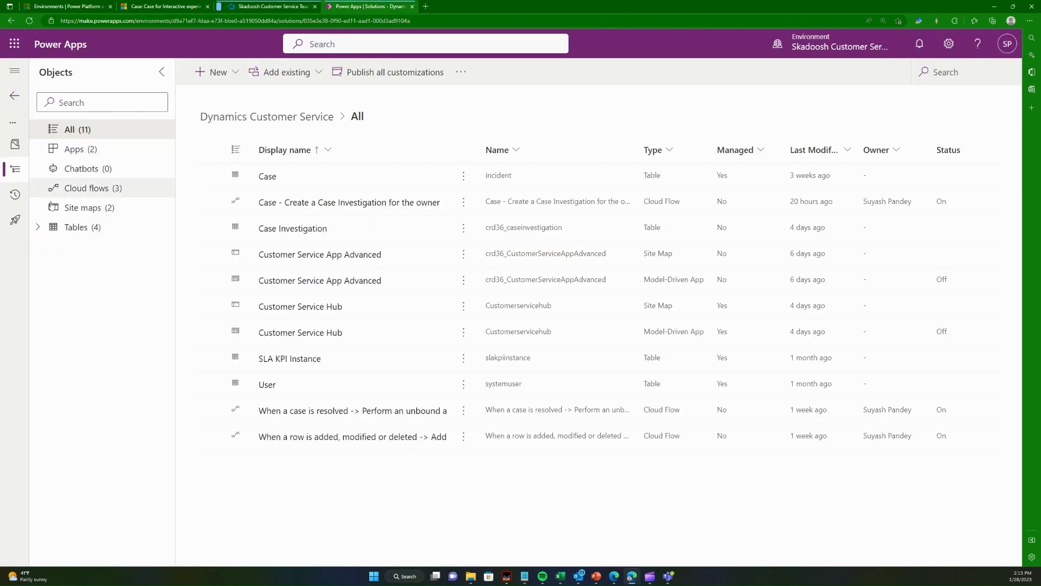
click(38, 226)
click(53, 246)
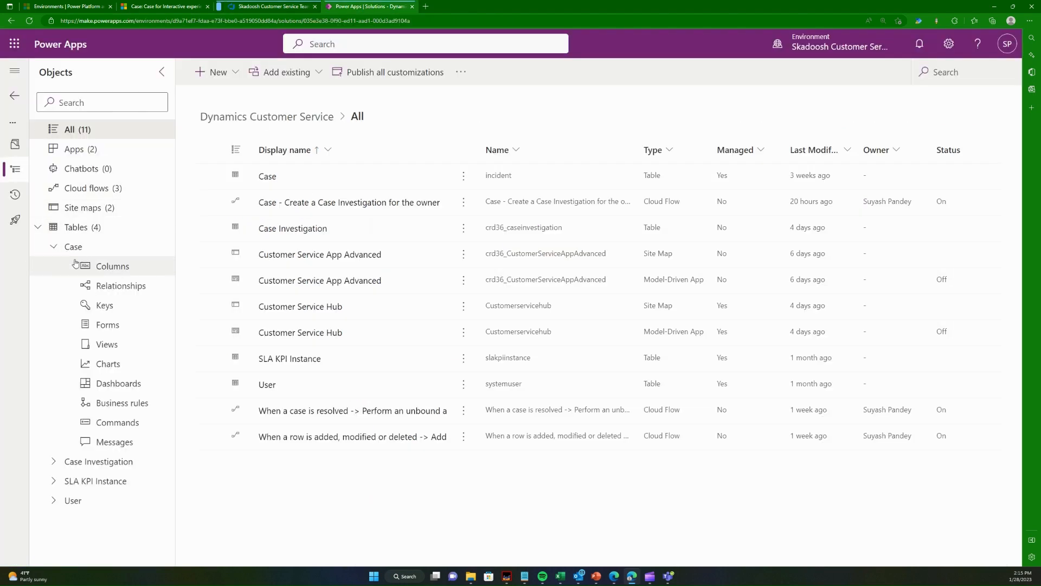
click(126, 270)
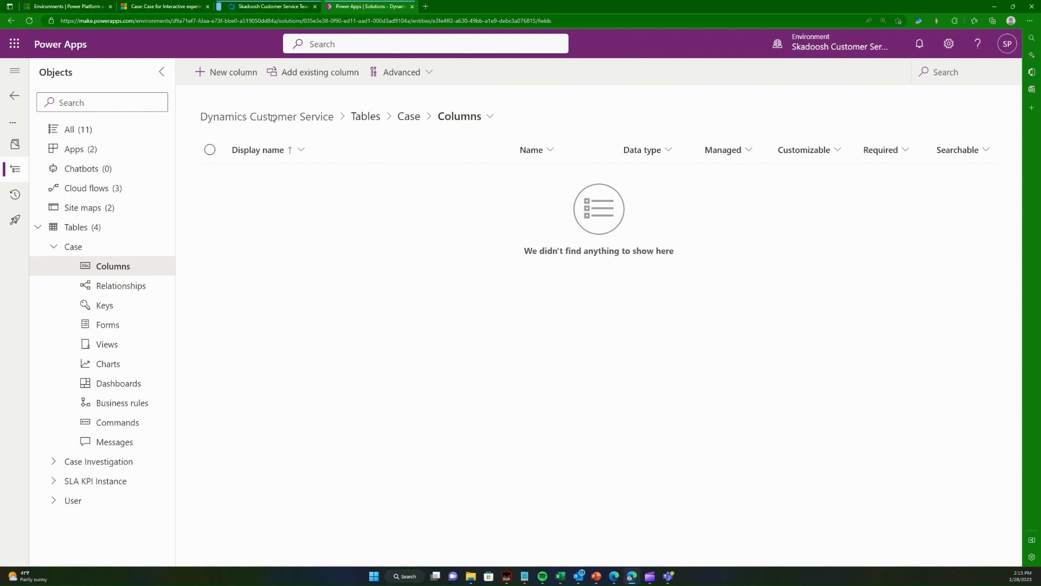
- Create a column named Claim Amount on the Case table with the Currency data type and save it
click(233, 72)
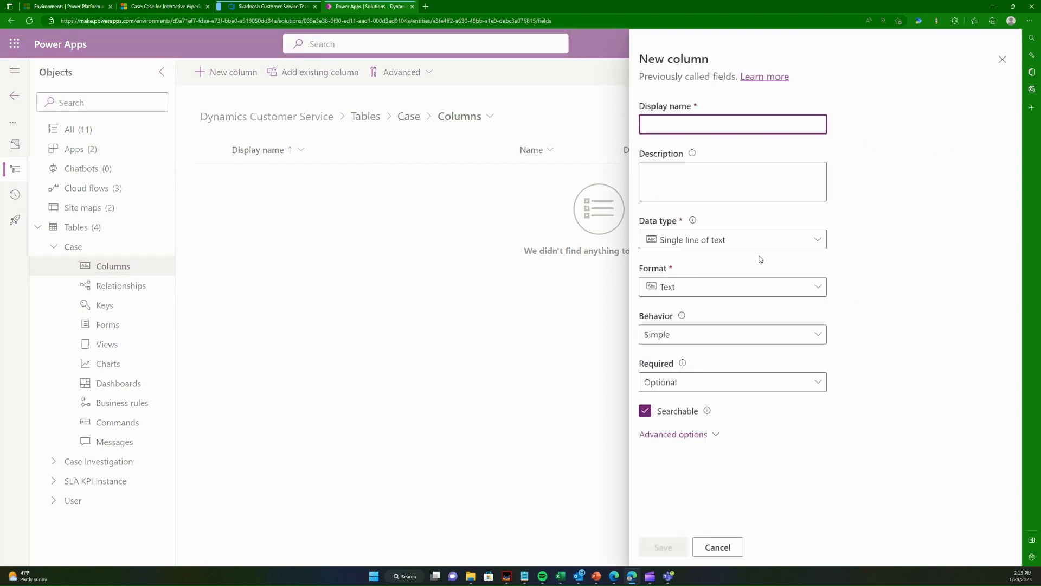
text(Claim Amm)
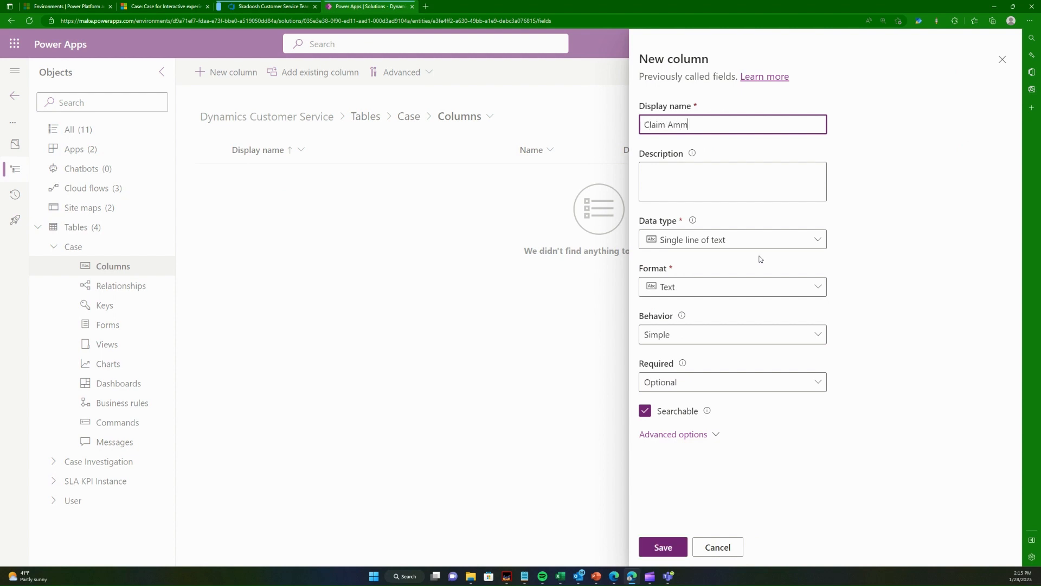
key(BackSpace)
text(ount)
click(894, 294)
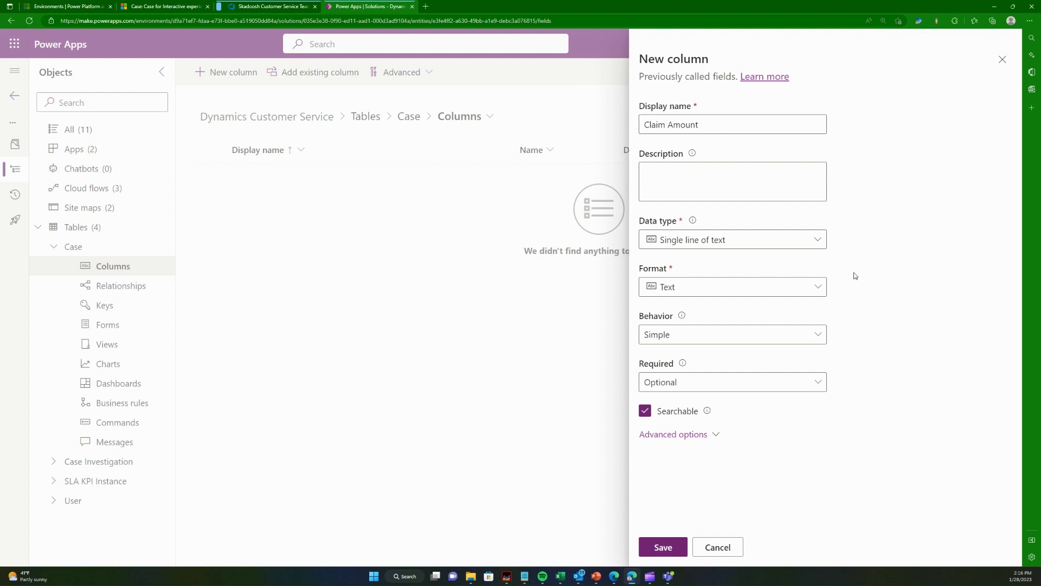
click(820, 242)
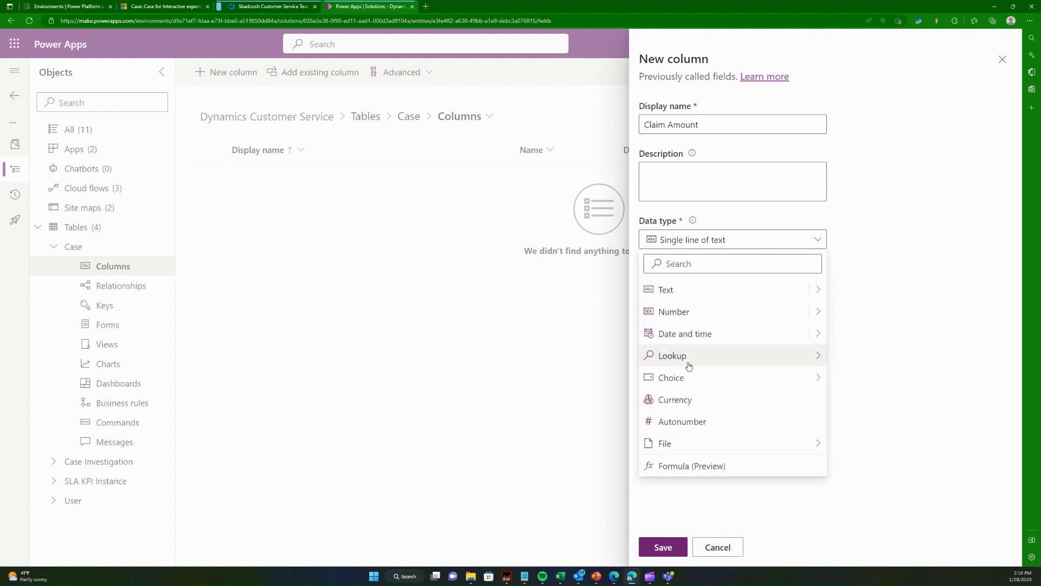
click(727, 400)
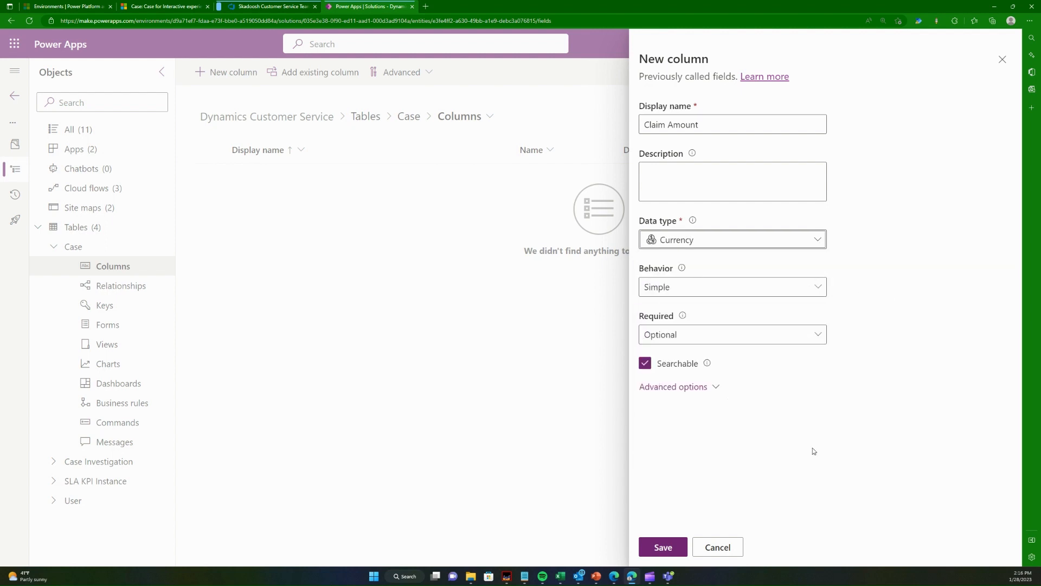
click(737, 290)
click(737, 290)
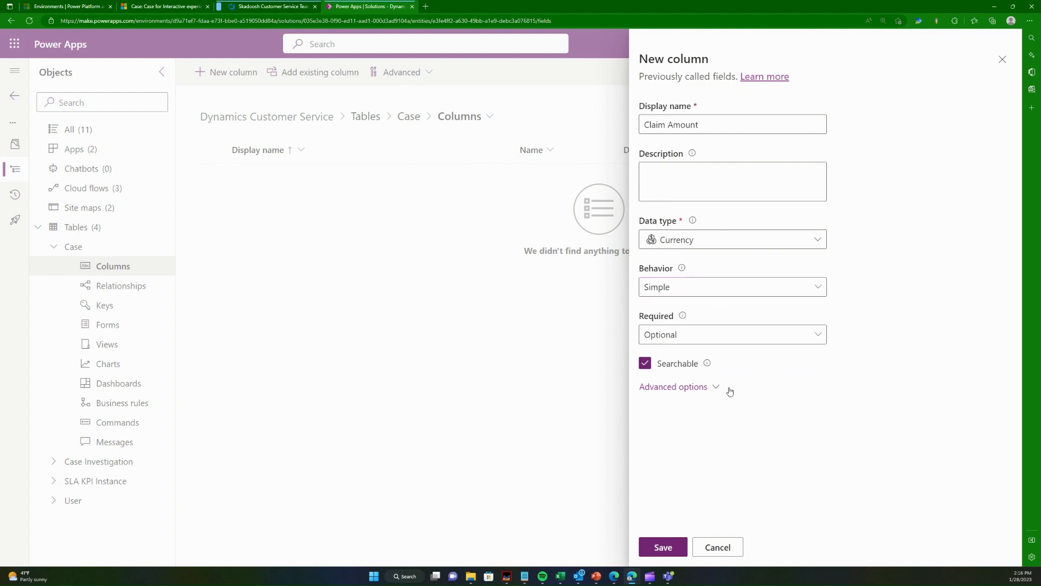
click(663, 549)
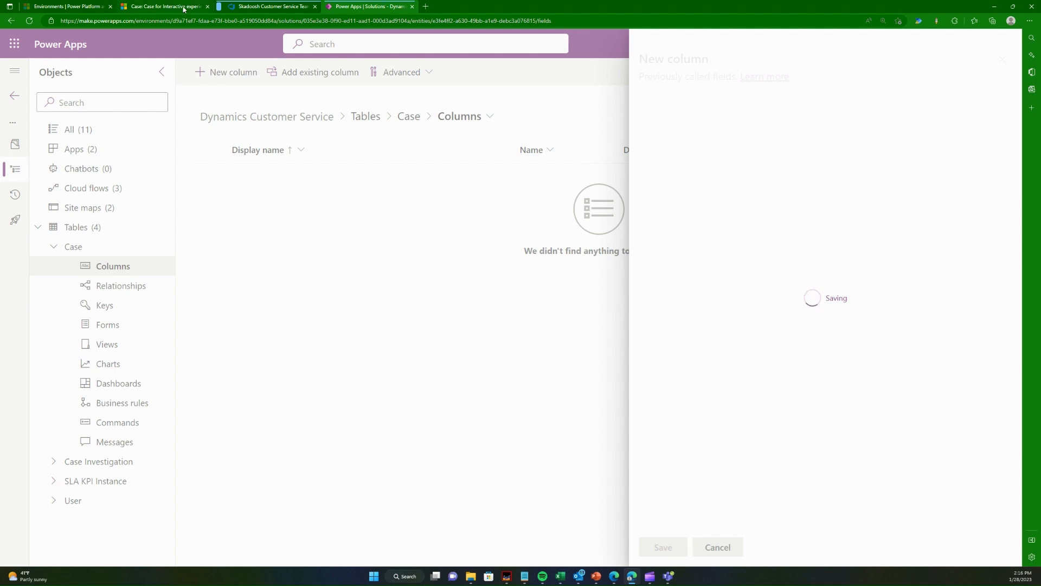
- Switch to Azure DevOps and move task 12, Create a field Claim Amount, to Closed
click(285, 7)
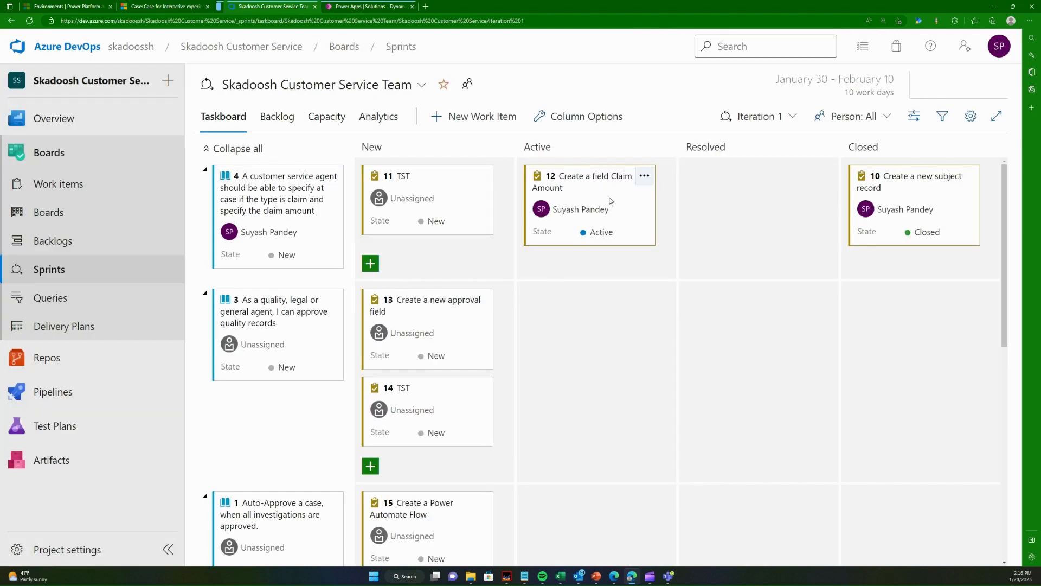
drag(611, 201, 920, 274)
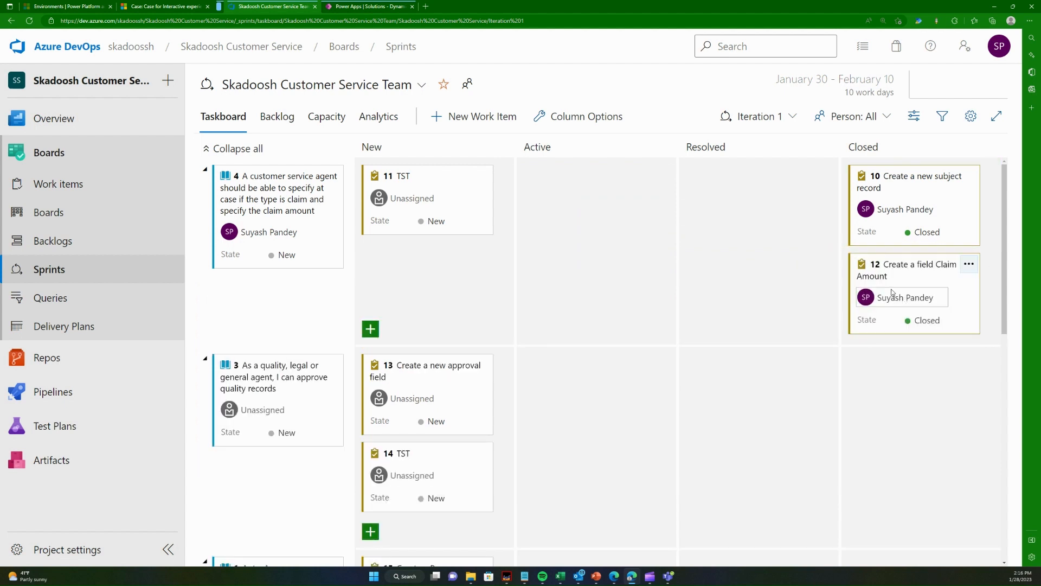
click(367, 4)
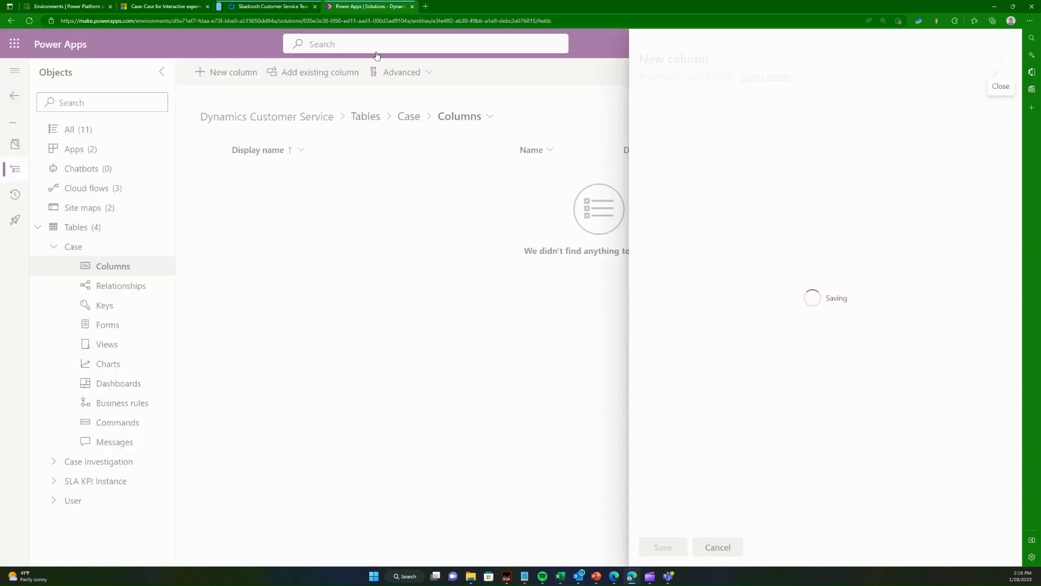
click(268, 6)
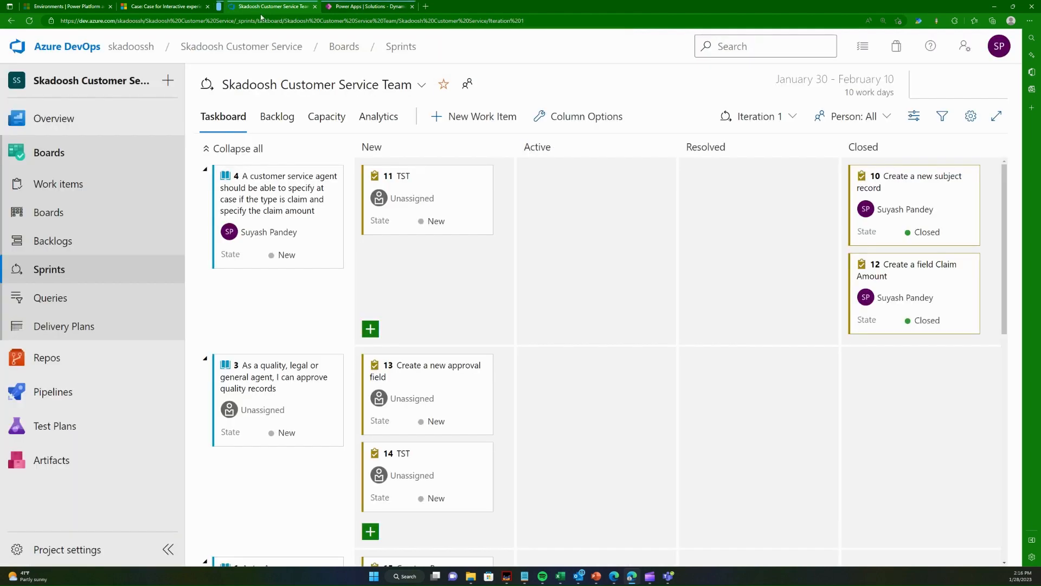
- Return to Power Apps and check the Case table's columns for Claim Amount, glancing at the unsaved Dynamics 365 case and the taskboard
click(347, 6)
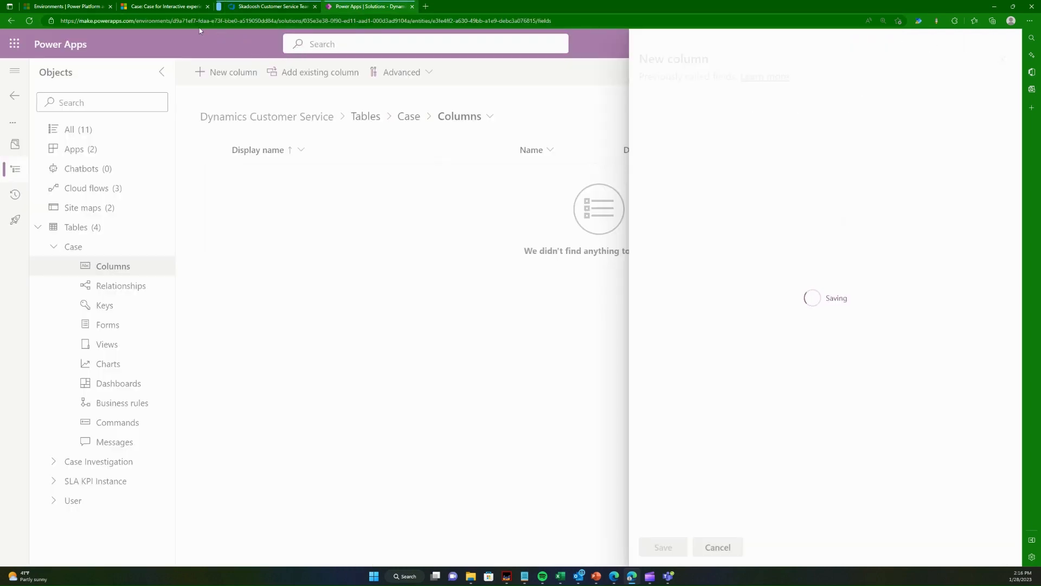
click(179, 6)
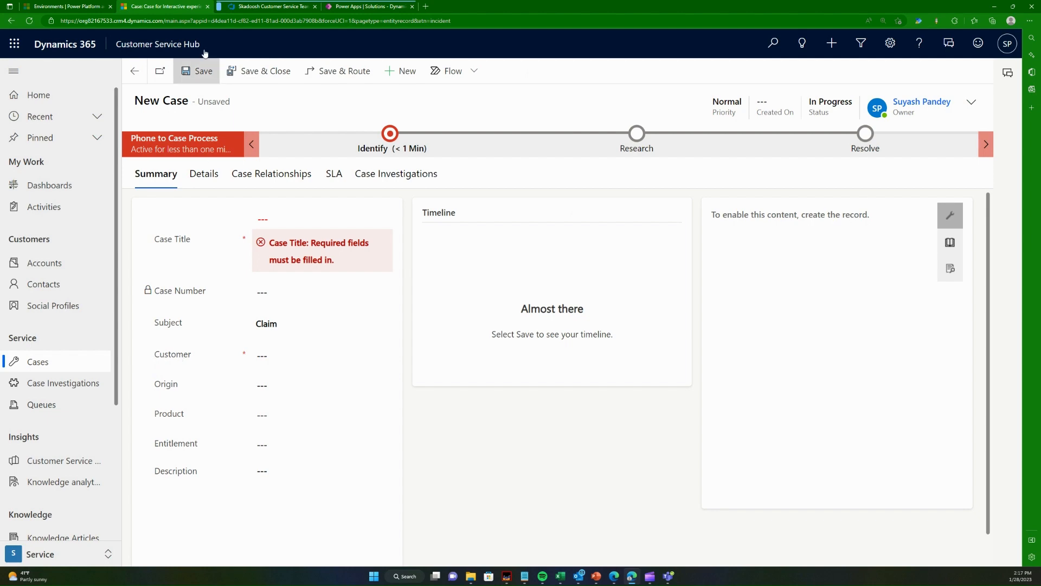
click(247, 6)
click(369, 6)
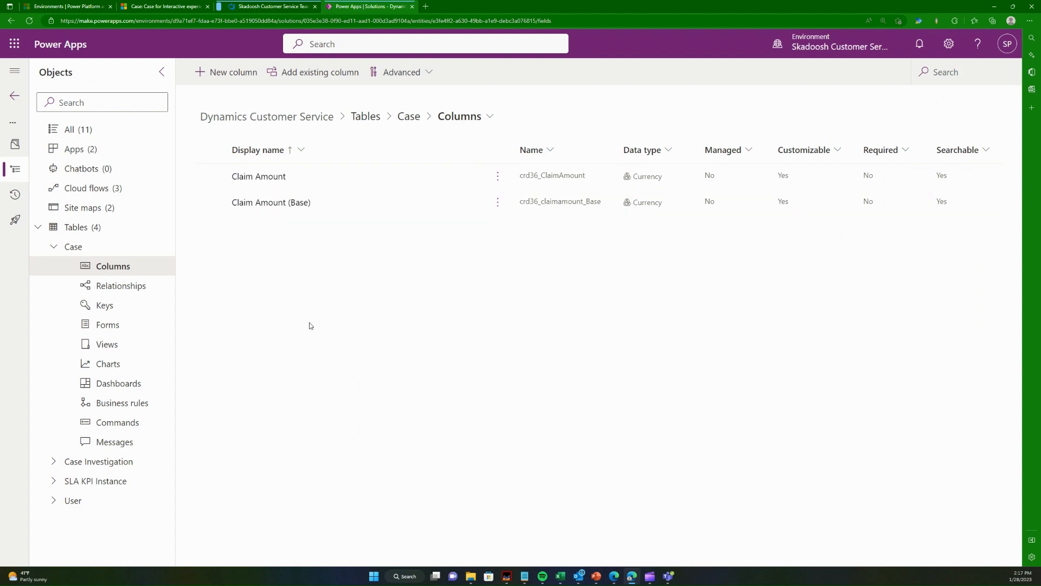
key(ctrl+plus)
key(ctrl+minus)
- Open the Case for Interactive experience main form of the Case table in the form editor
click(139, 342)
click(140, 329)
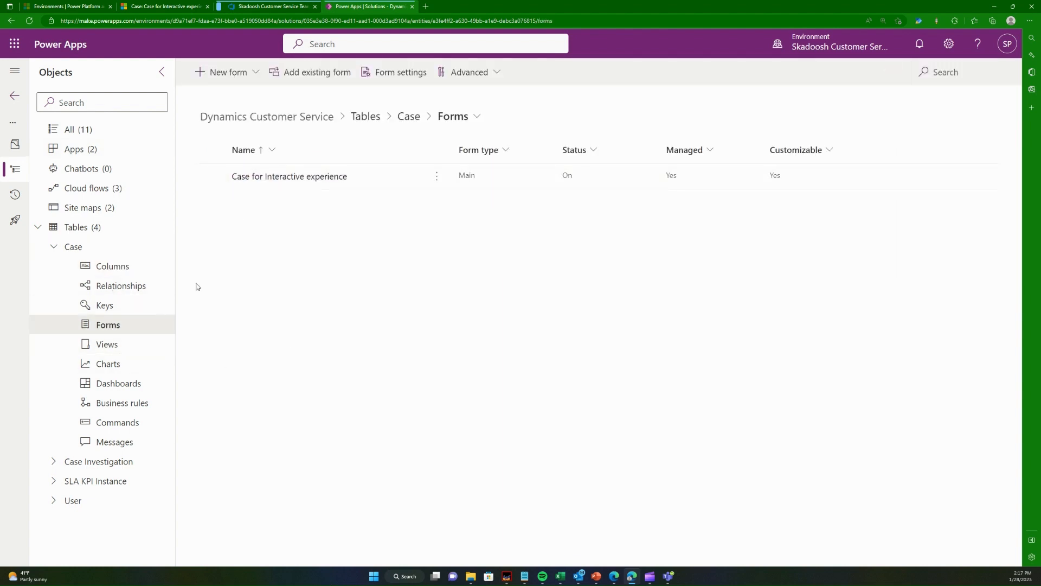
click(302, 177)
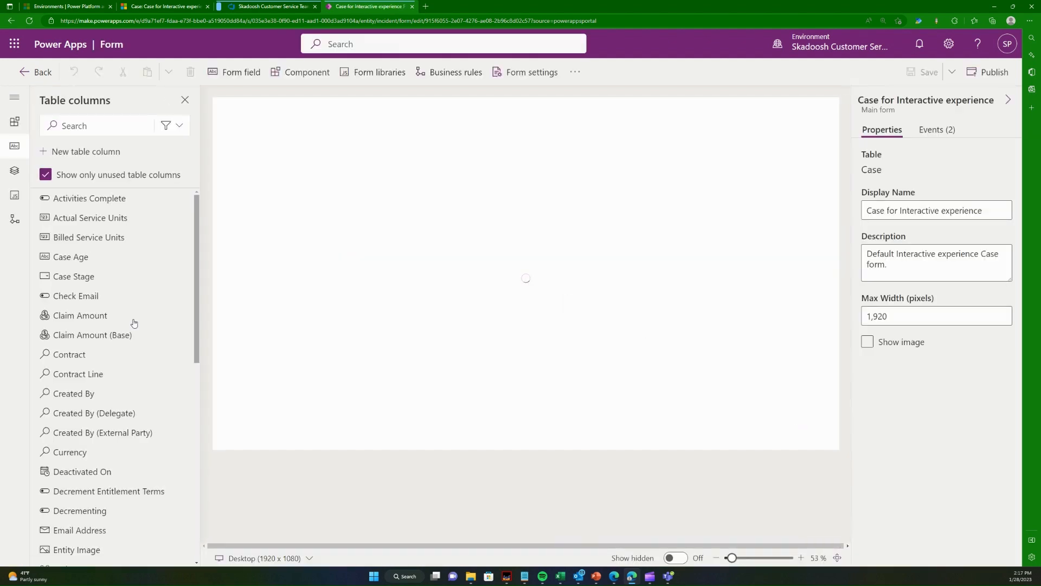
- Place the Claim Amount column between Product and Entitlement on the form's Summary section, and save and publish the form
mouse_move(91, 320)
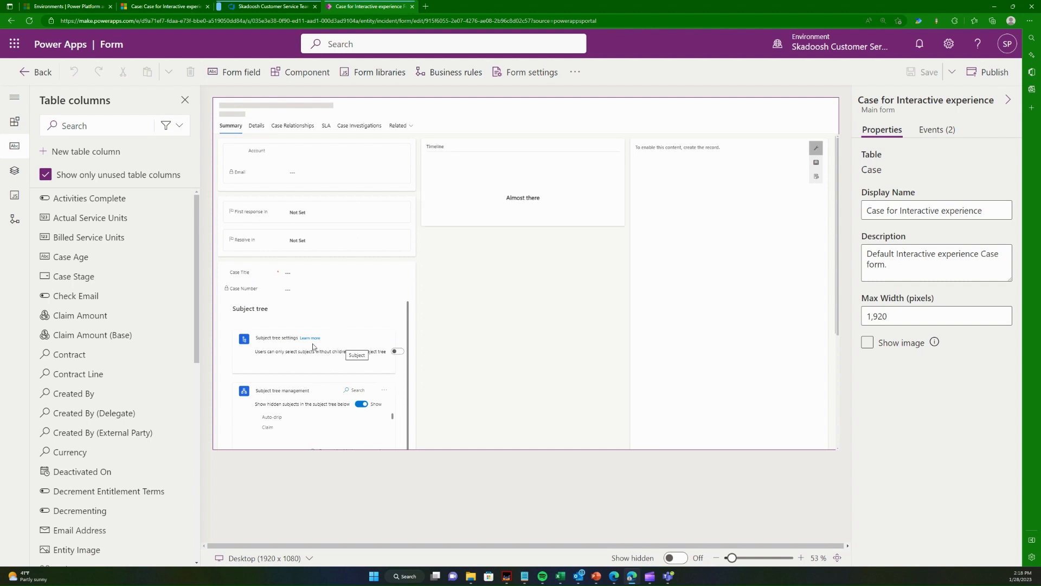
scroll(368, 322, down, 3)
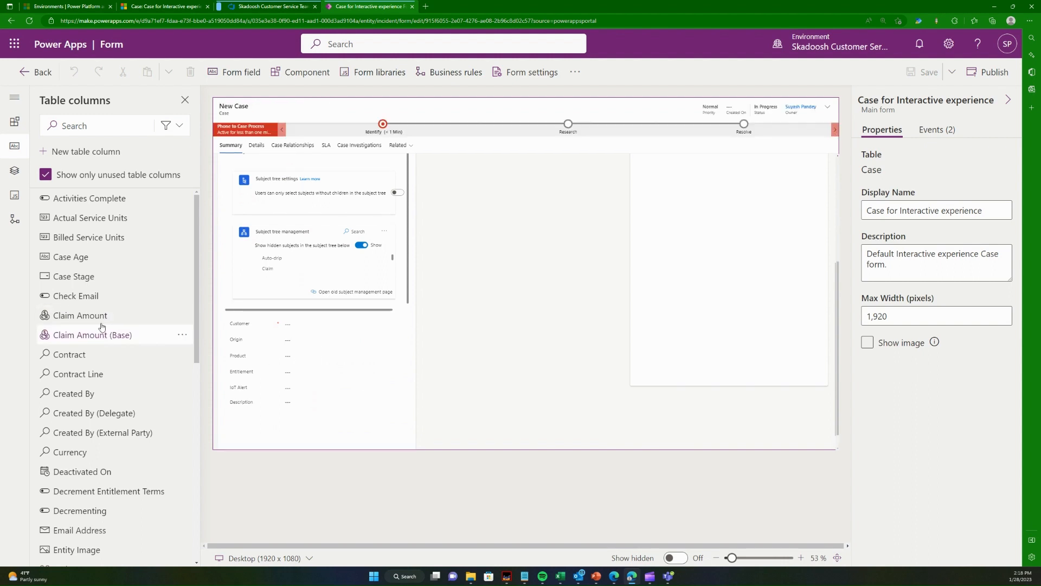
drag(119, 321, 266, 361)
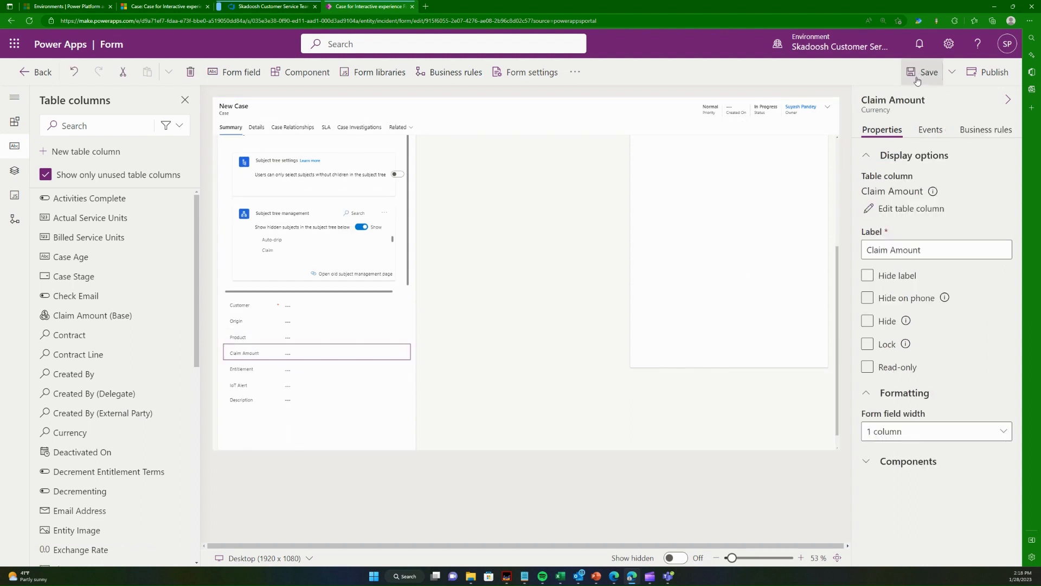
click(924, 71)
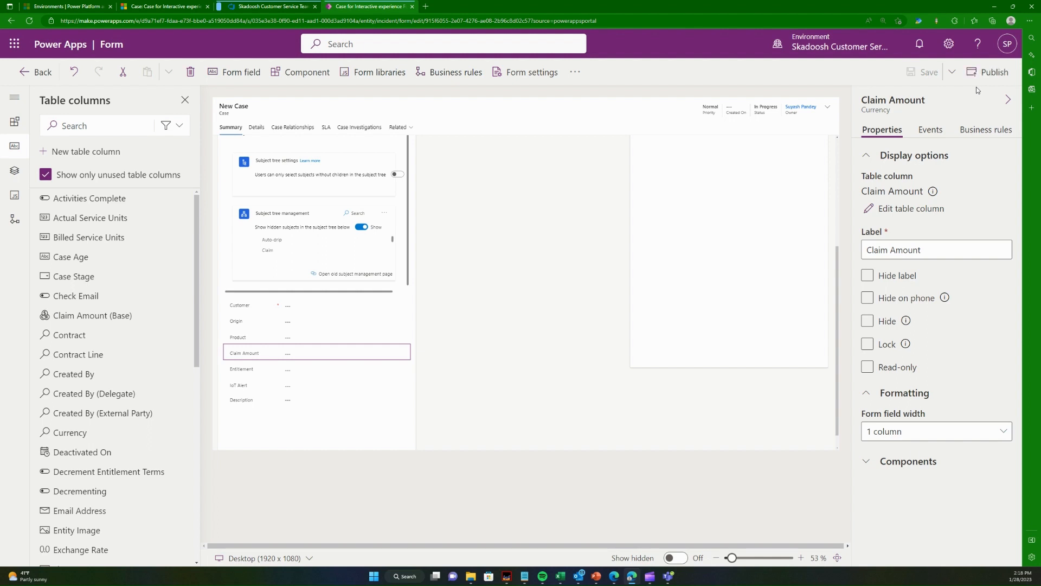
click(987, 72)
- Switch to Azure DevOps, move task 11, TST, to Active, and return to the Power Apps form
click(265, 6)
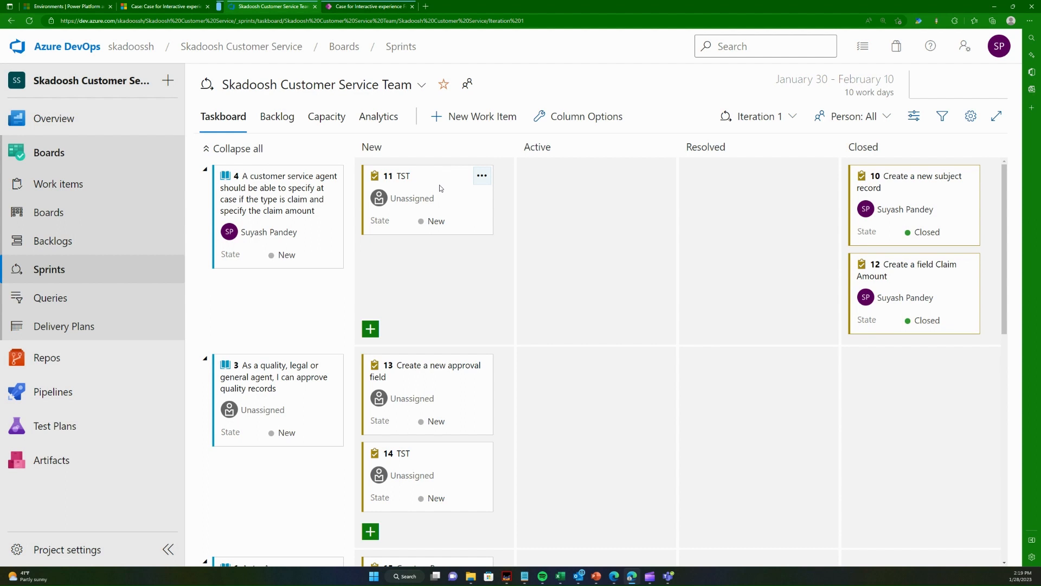
drag(441, 188, 611, 304)
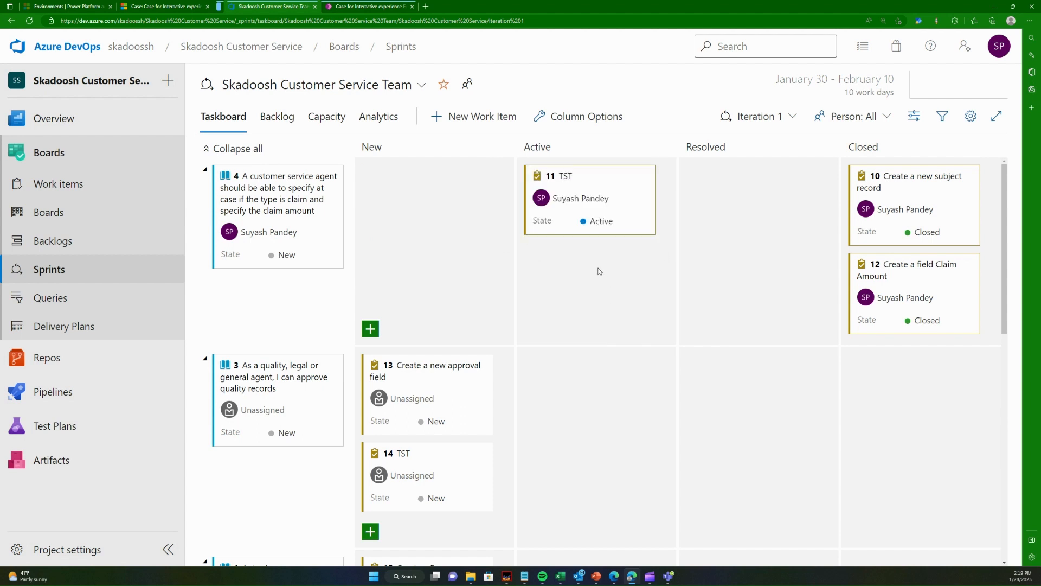
click(386, 6)
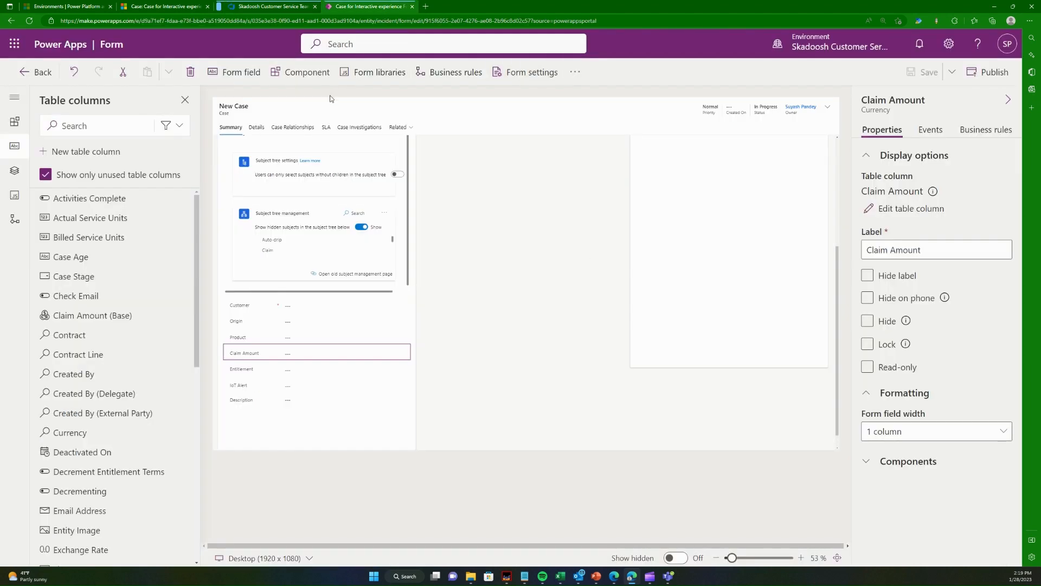
- Switch to Dynamics 365, leave the unsaved case for the Cases list, discarding its changes, and reload the page
click(171, 6)
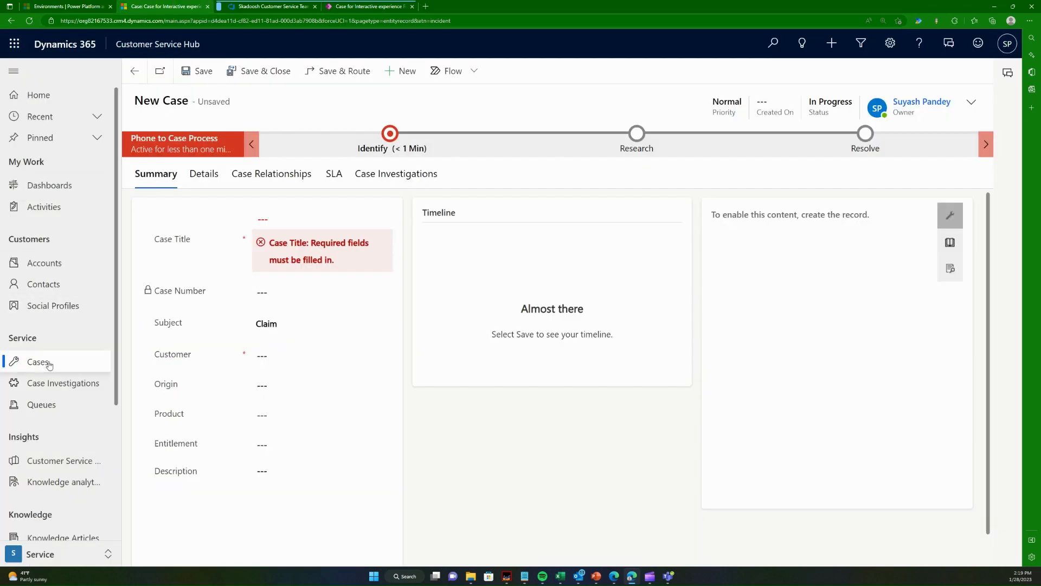
click(87, 369)
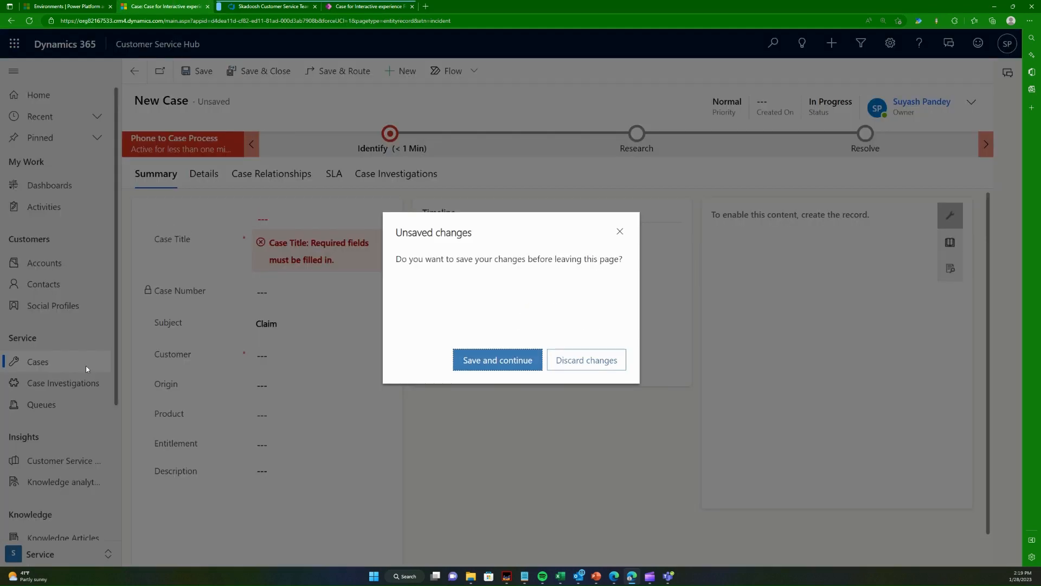
click(595, 371)
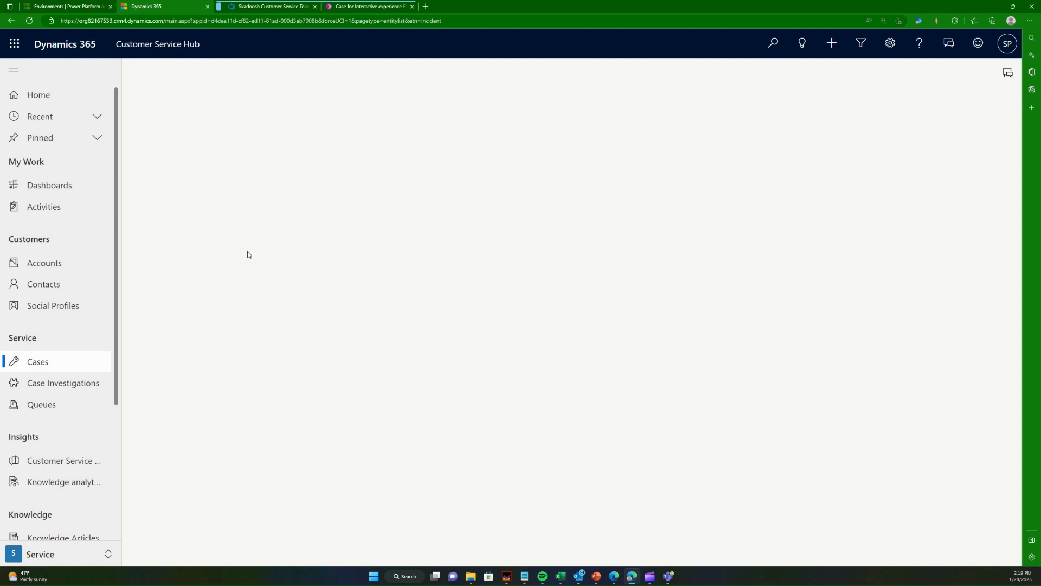
click(30, 22)
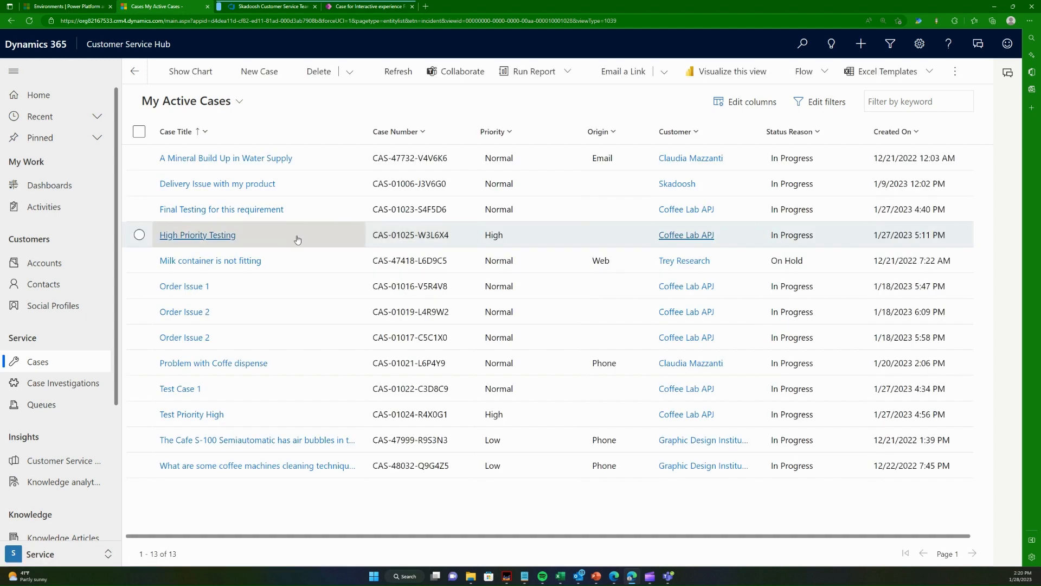
- Create a new case and enter "Claim Subject Testing Case" as its title
click(263, 71)
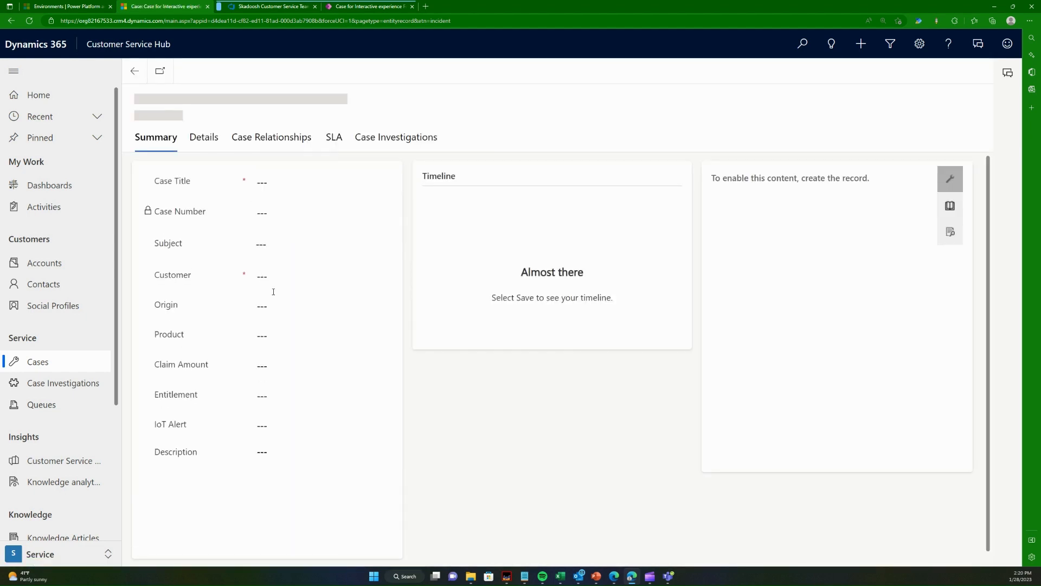
click(293, 212)
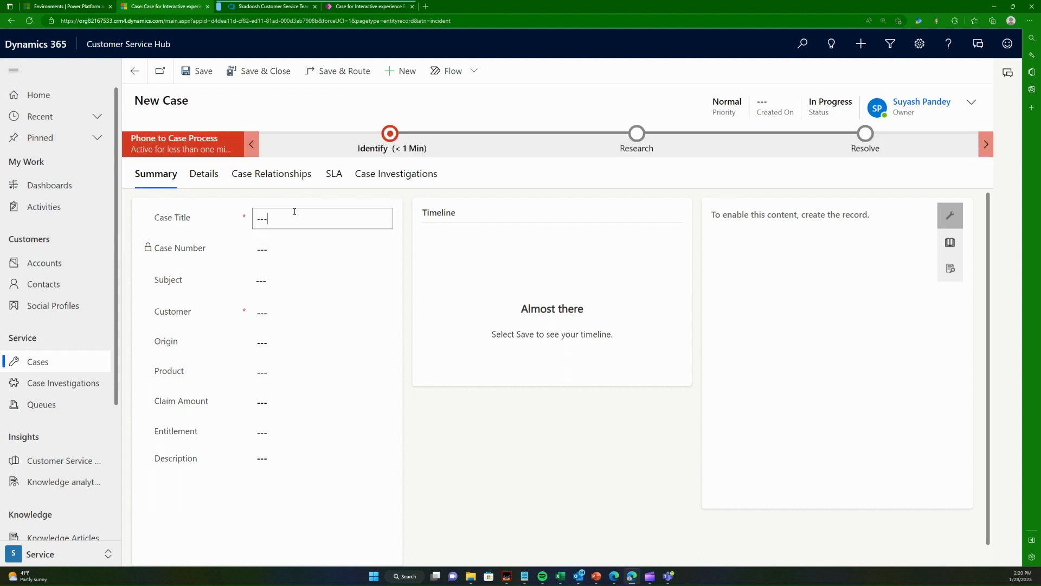
text(Clai)
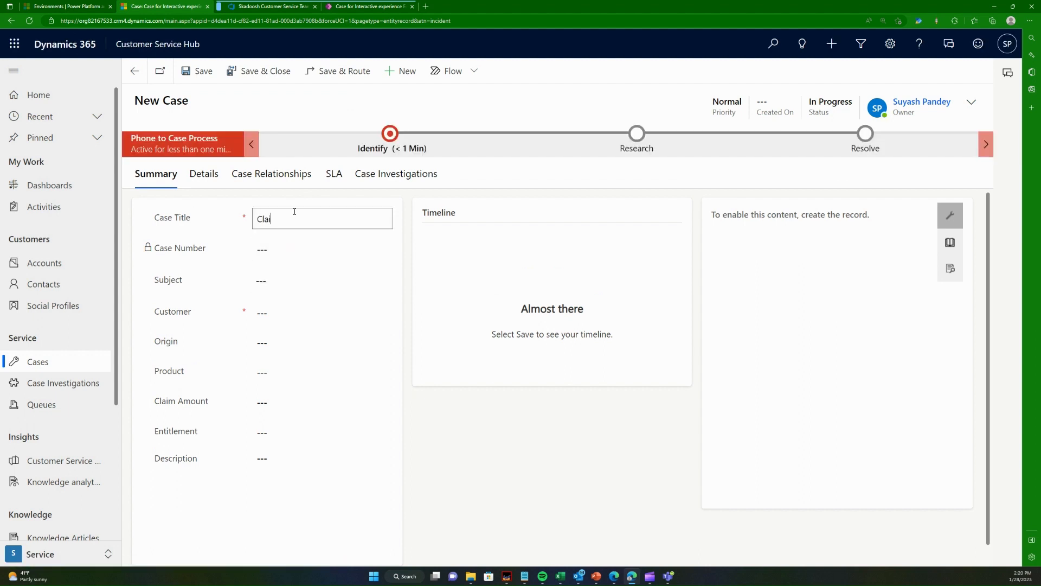
text(m Subject Testing Case)
key(Tab)
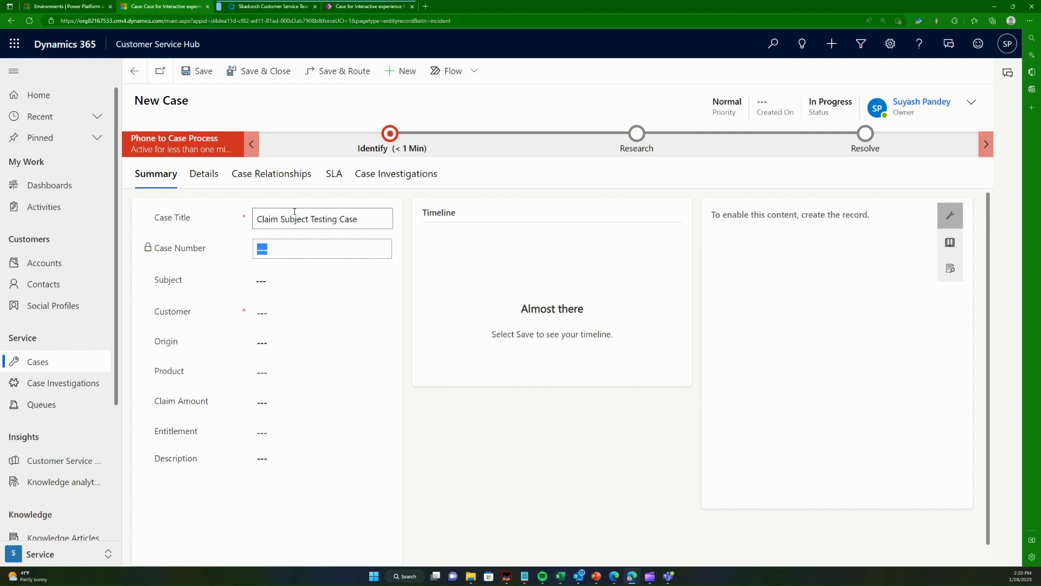
- Replace the new case's title with "Claim for broken know of radiator"
double_click(294, 213)
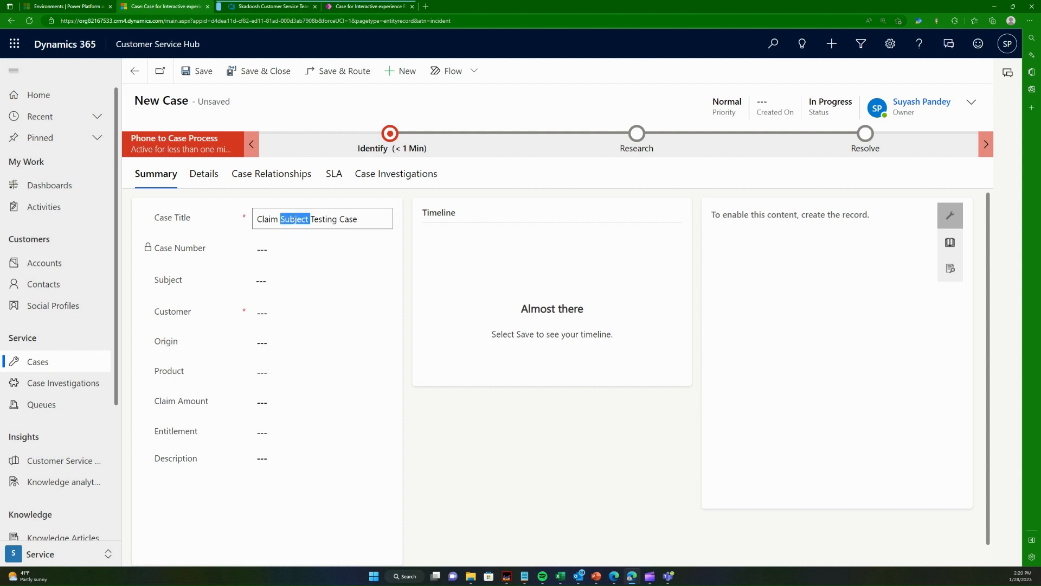
key(ctrl+a)
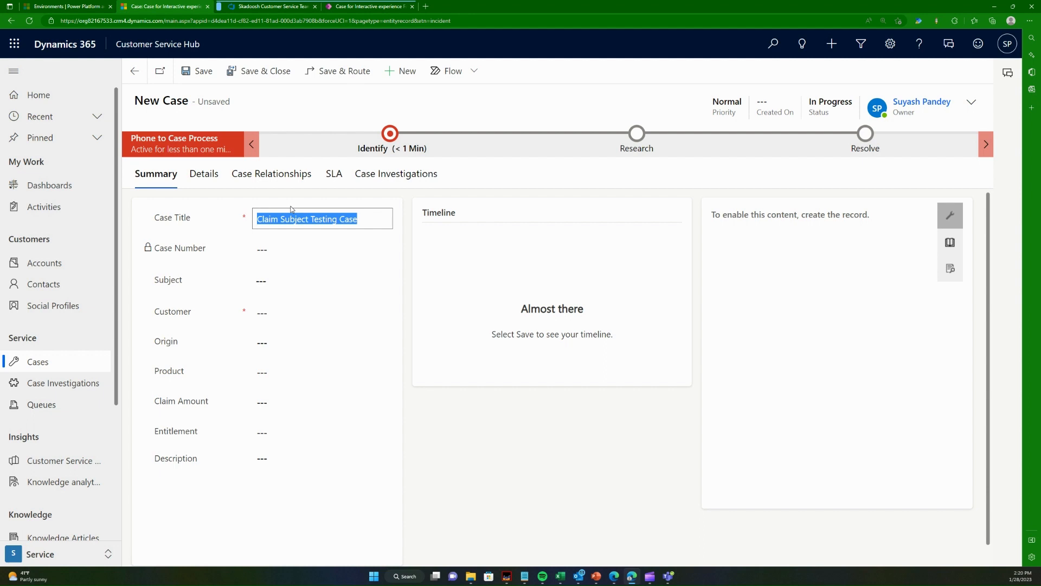
key(BackSpace)
text(Clai)
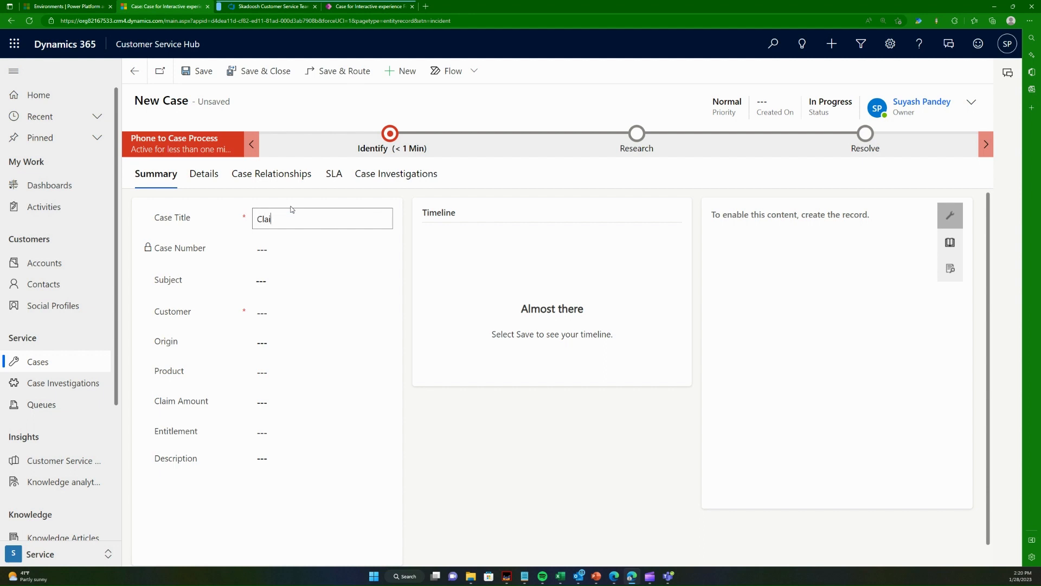
text(m for broken know of radiator)
click(260, 361)
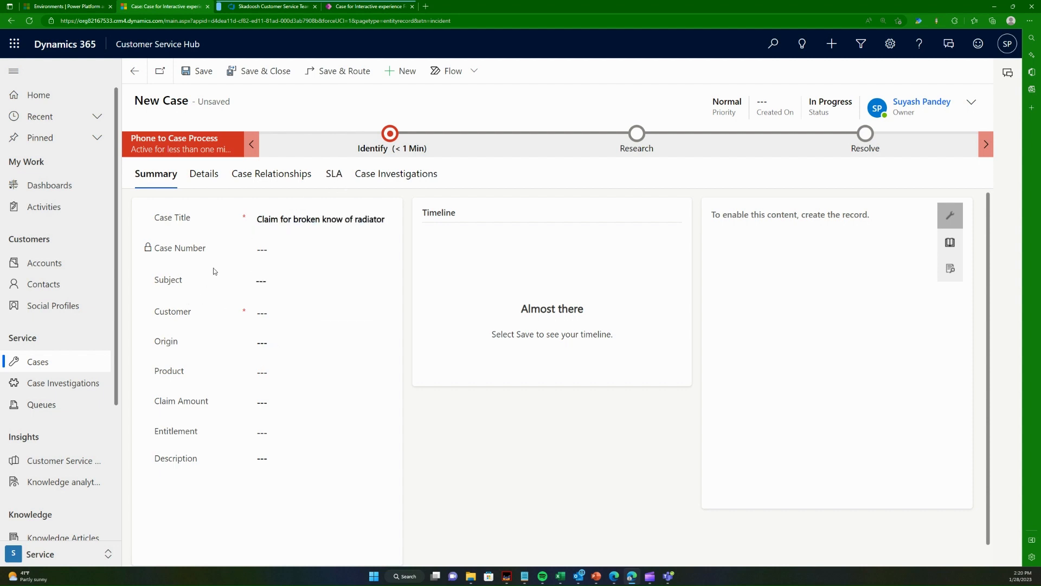
- Set the case's Subject to Claim and its Customer to the Coffee Lab APJ account
click(282, 281)
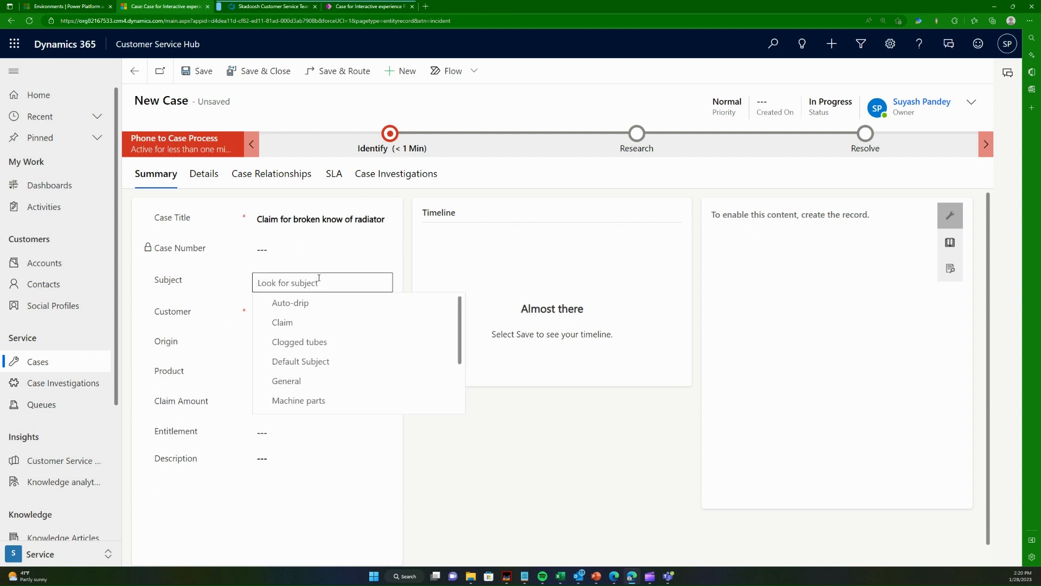
click(308, 322)
click(282, 312)
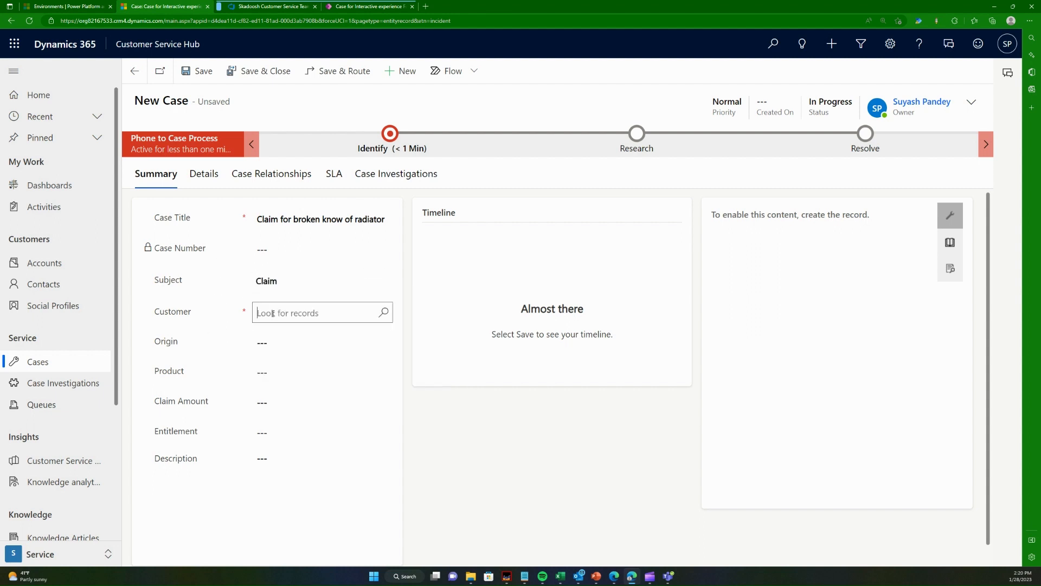
click(320, 355)
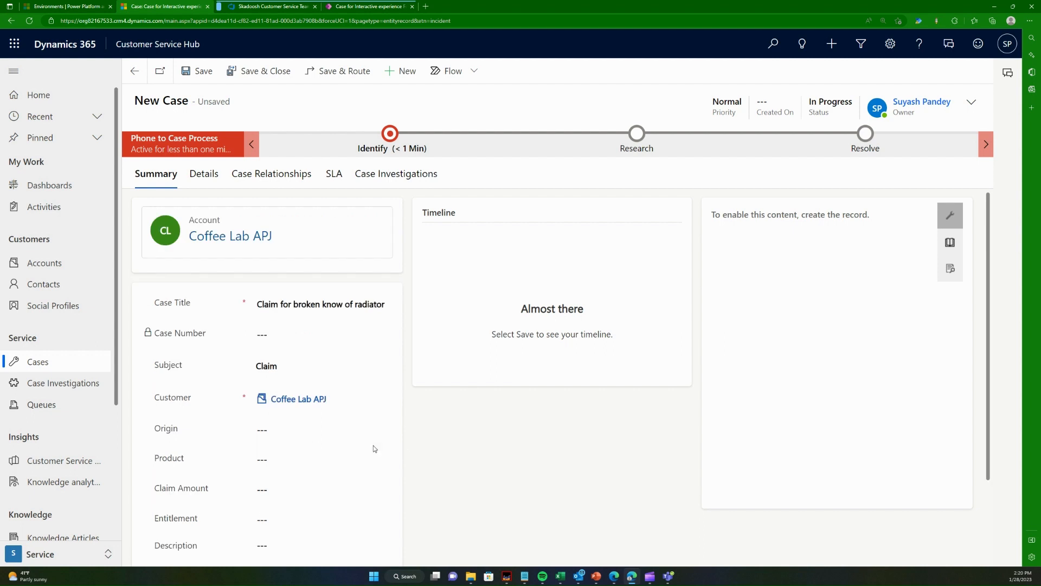
- Enter a Claim Amount of 80 on the case and save it
scroll(372, 446, down, 3)
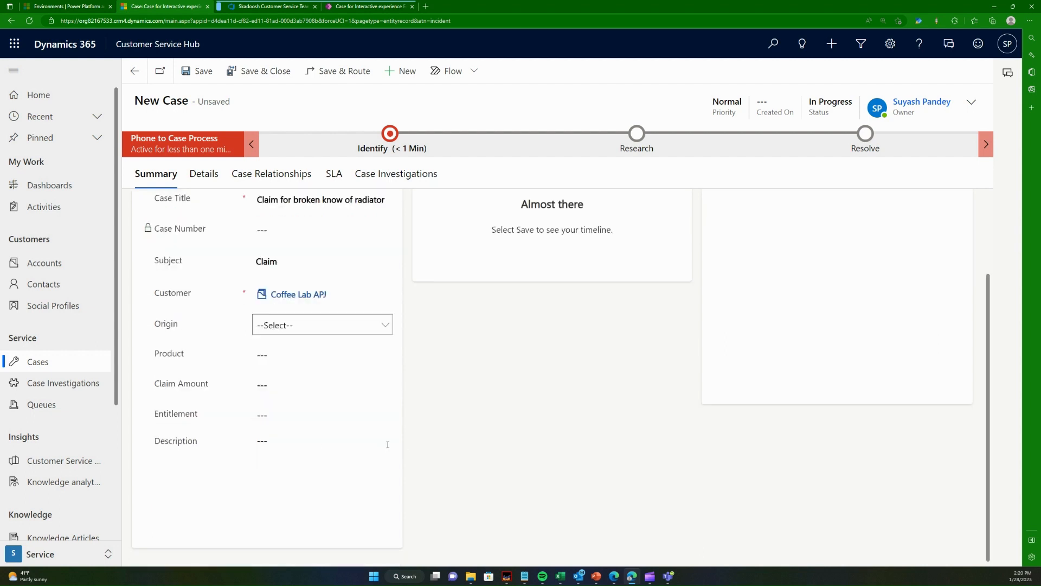
click(281, 385)
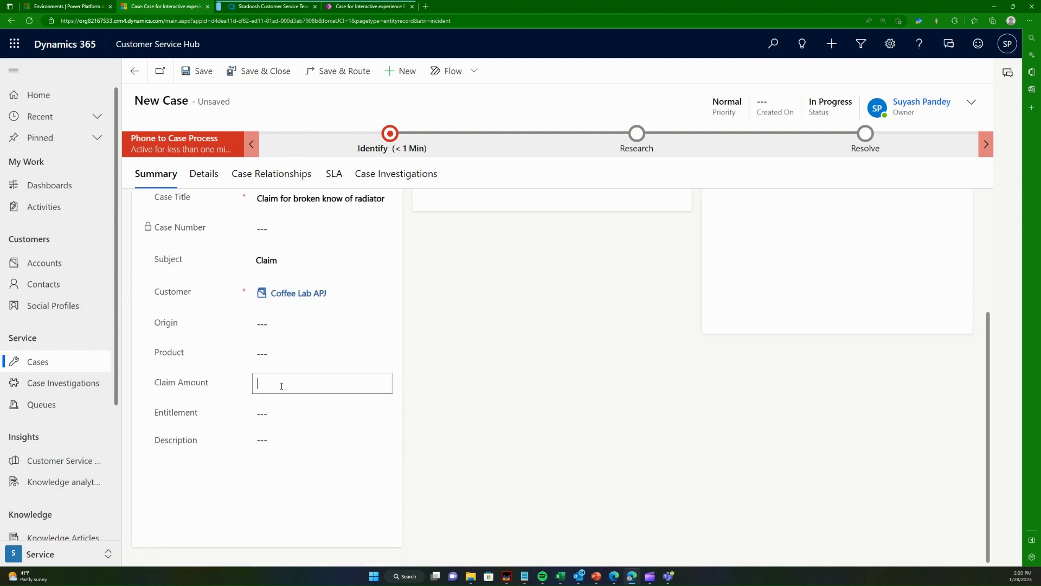
text(80)
click(434, 411)
click(205, 74)
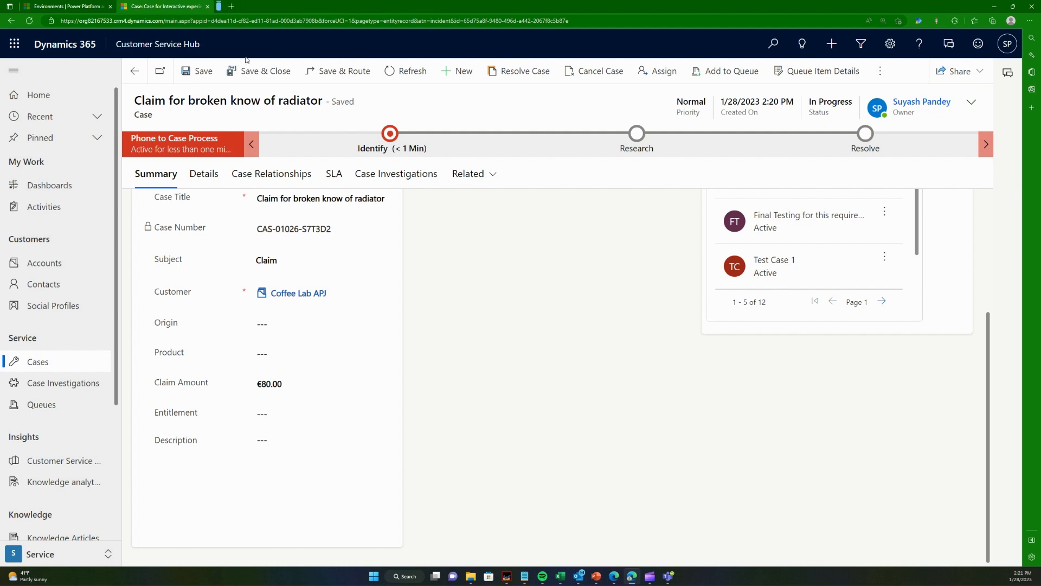
- Open the Skadoosh Customer Service Team's Azure DevOps boards in a new browser tab
click(231, 6)
click(898, 20)
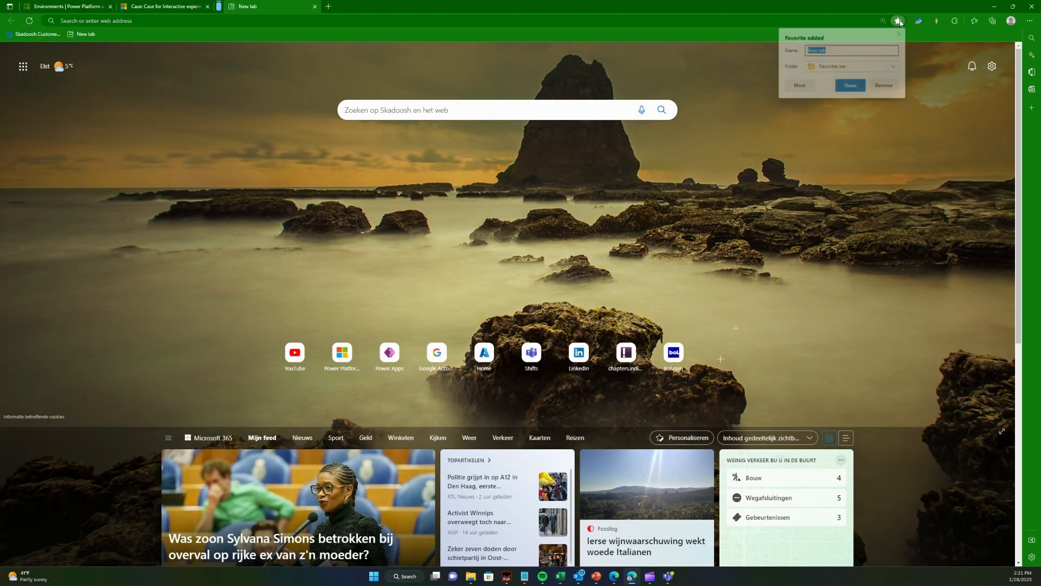
click(884, 18)
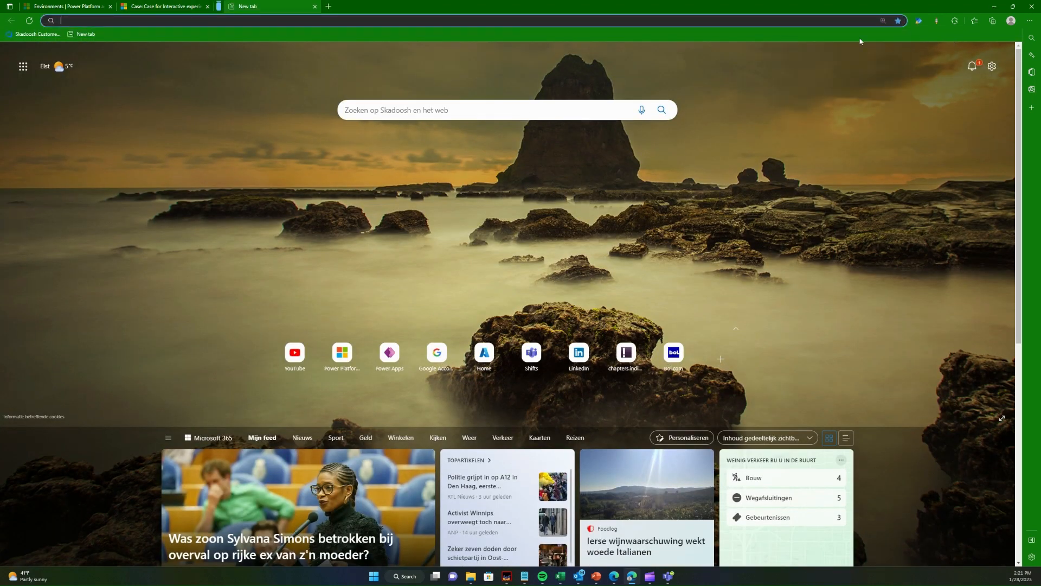
text(az)
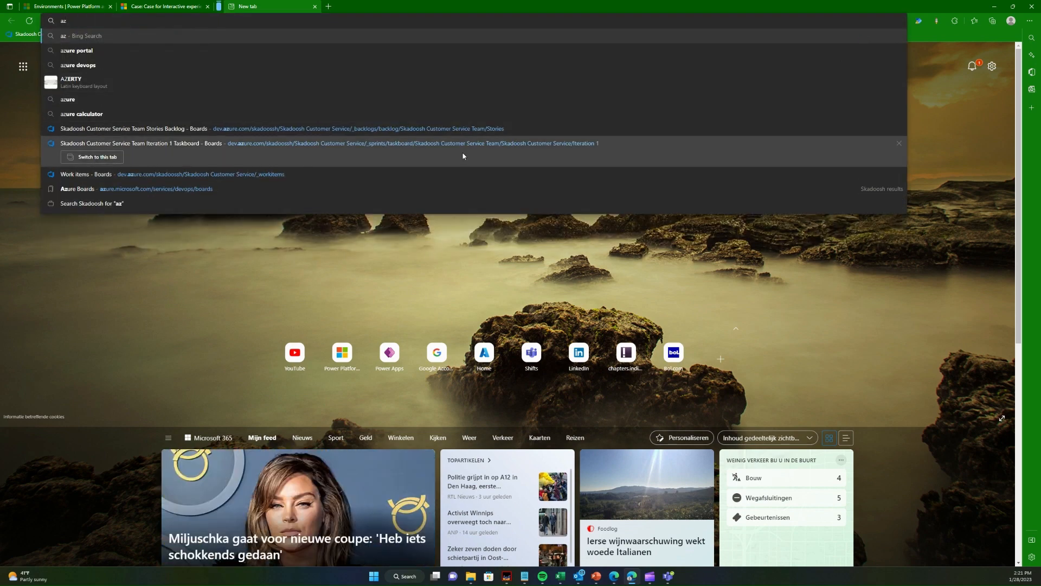
click(448, 130)
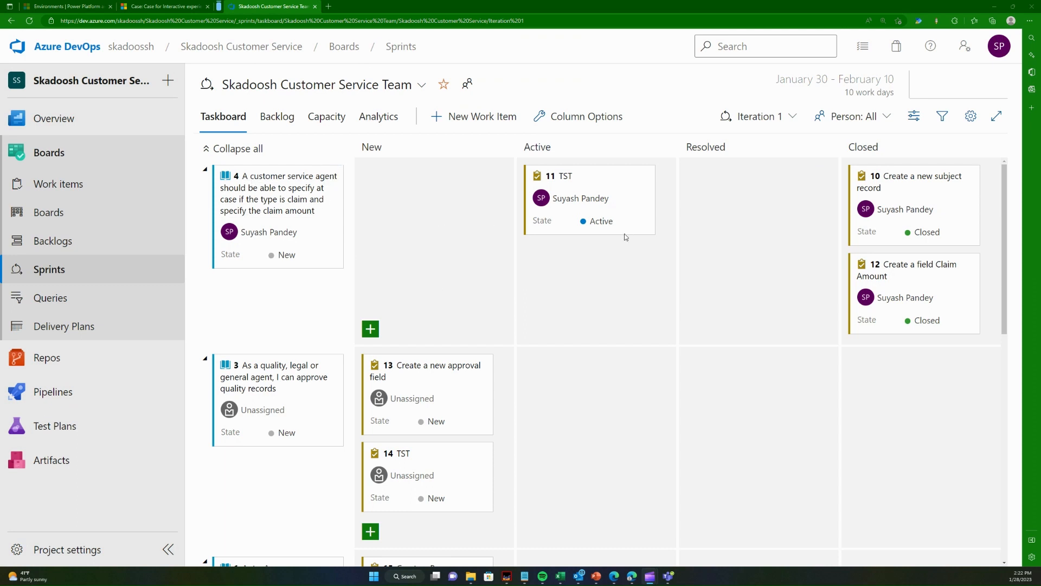
- Move task 11, TST, to Closed, set user story 4 to Closed, and reload the taskboard
drag(835, 324, 893, 321)
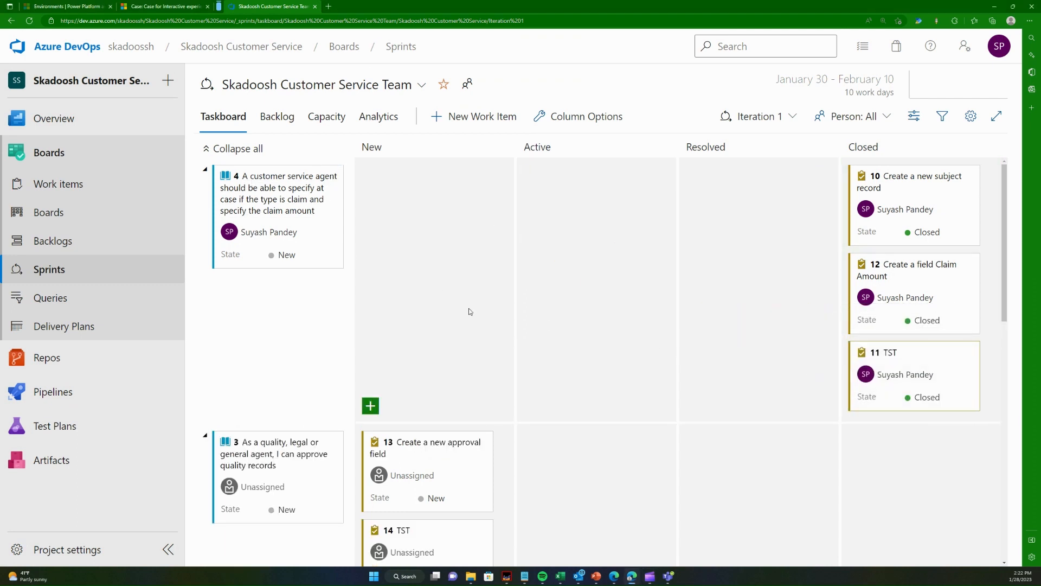
click(285, 254)
click(282, 311)
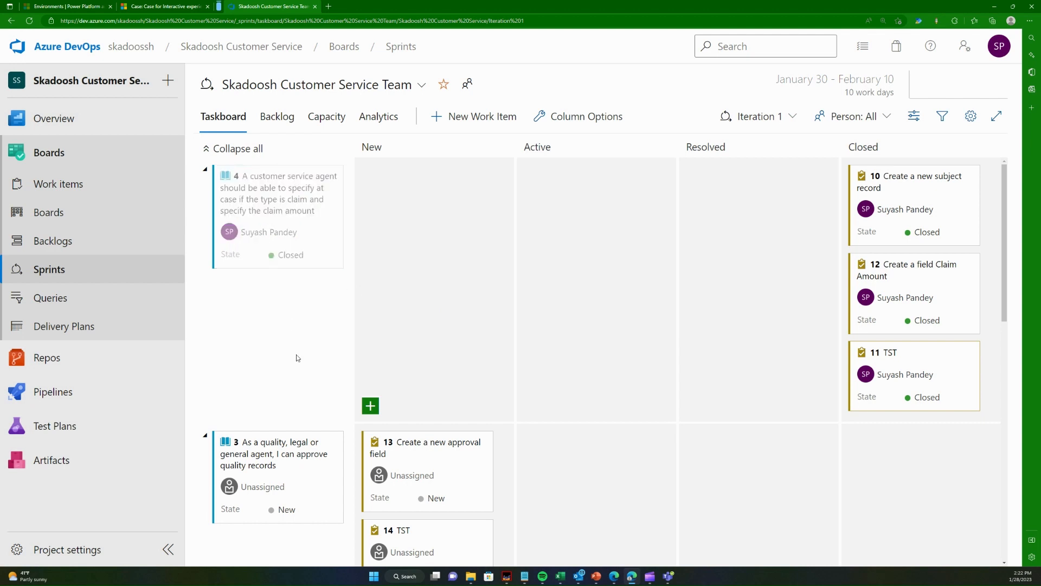
click(29, 22)
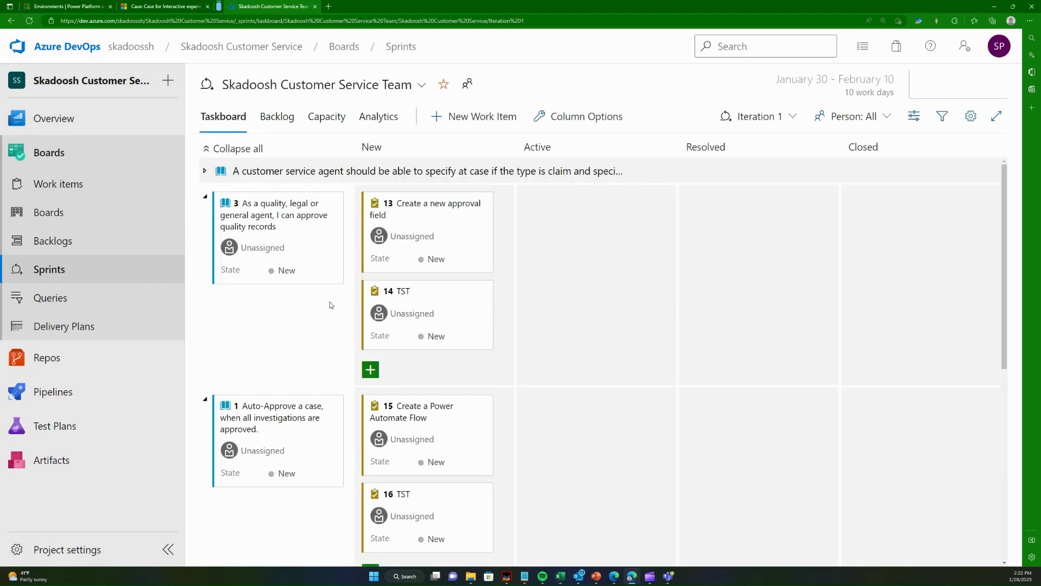
- Replace "quality" before "records" with "investigation" in user story 3's title, then save and close the work item
click(289, 218)
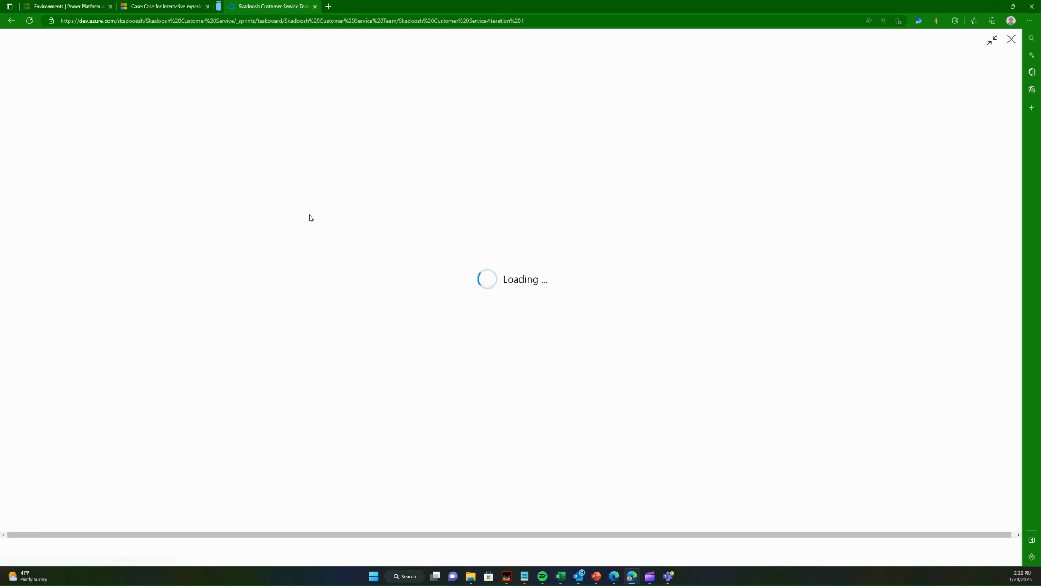
double_click(334, 60)
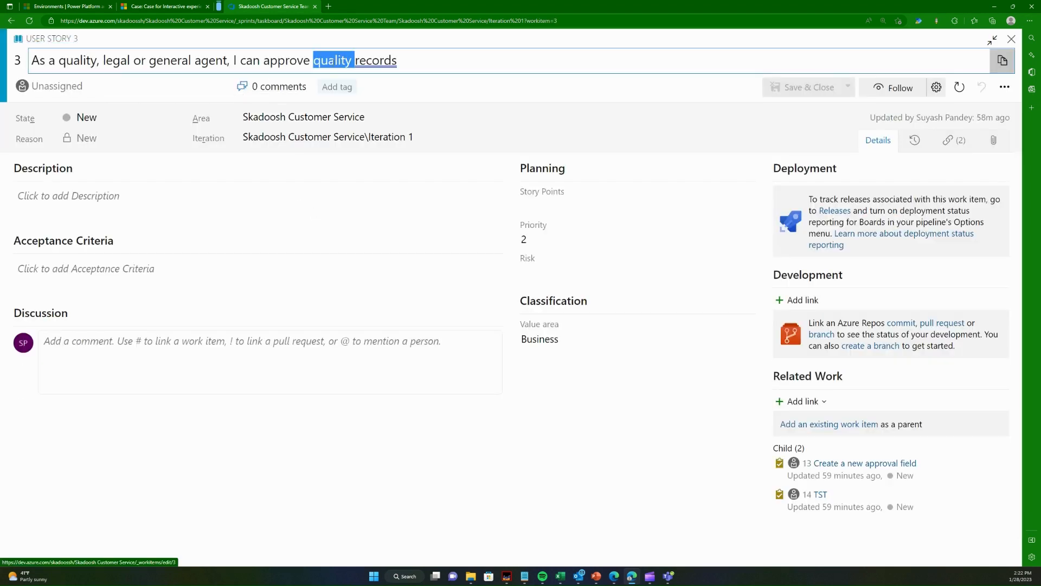
text(investigation)
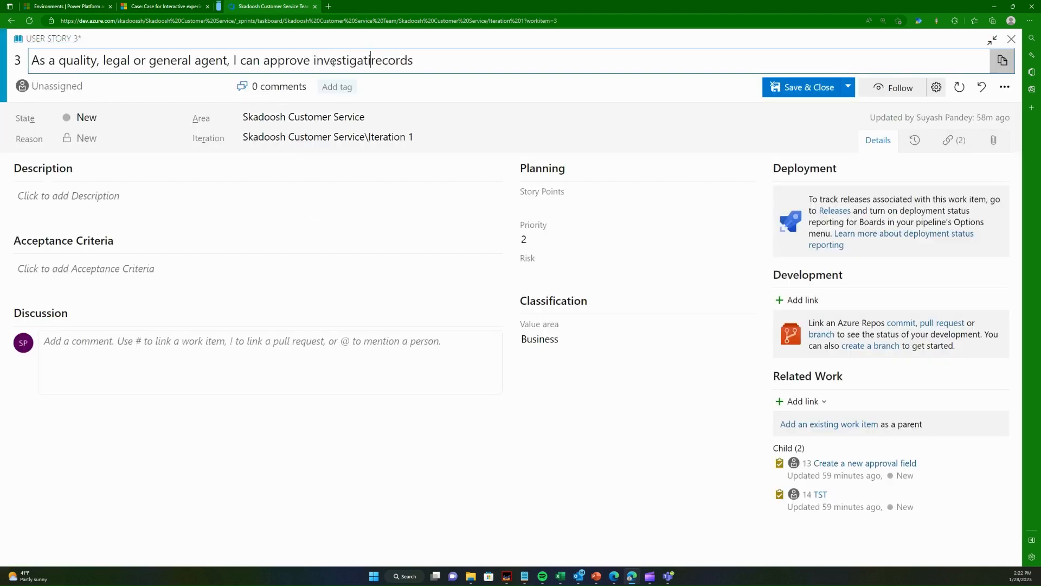
click(784, 91)
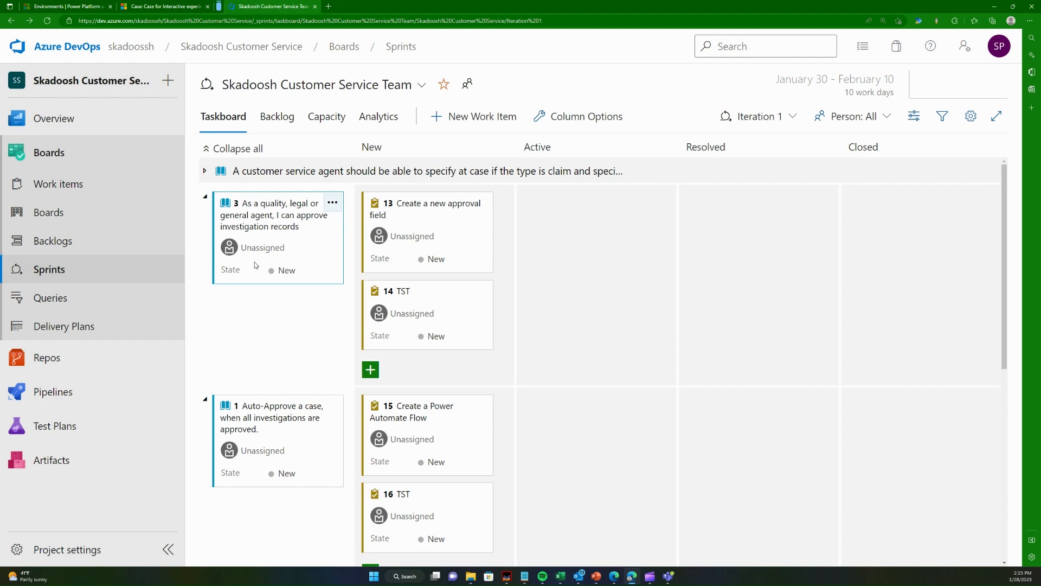
- Open make.powerapps.com in a new browser tab
click(329, 6)
text(make.powerapps.com)
key(Return)
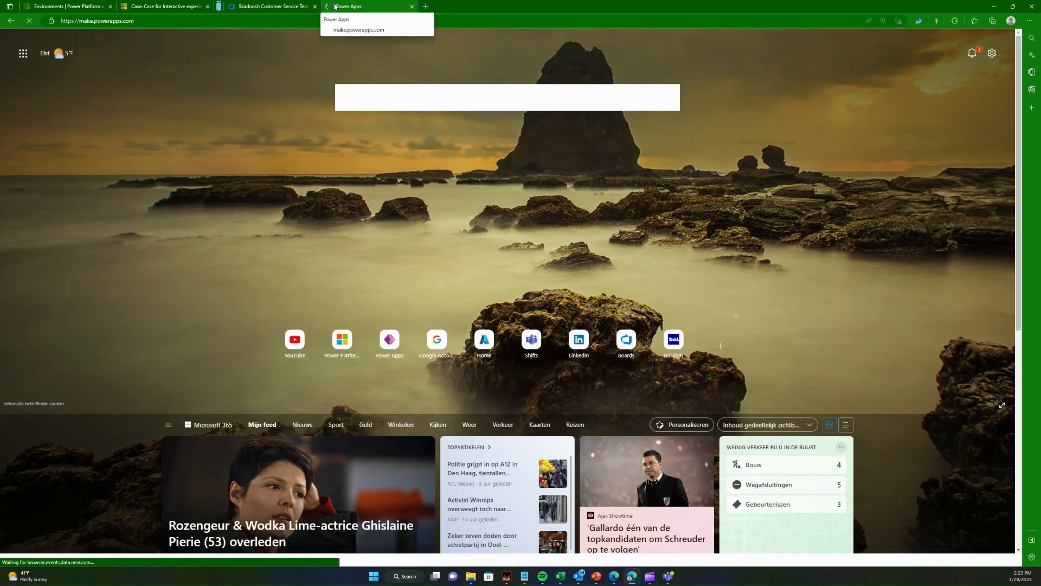
- Back in Azure DevOps, assign user story 3 to the team member and move it and task 13, Create a new approval field, to Active
click(292, 5)
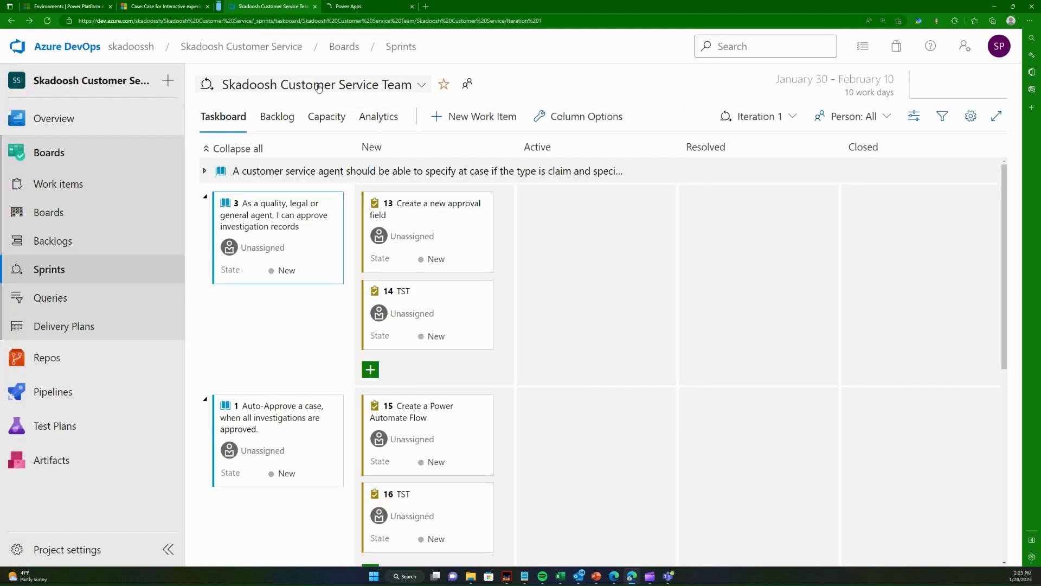
click(271, 248)
click(281, 298)
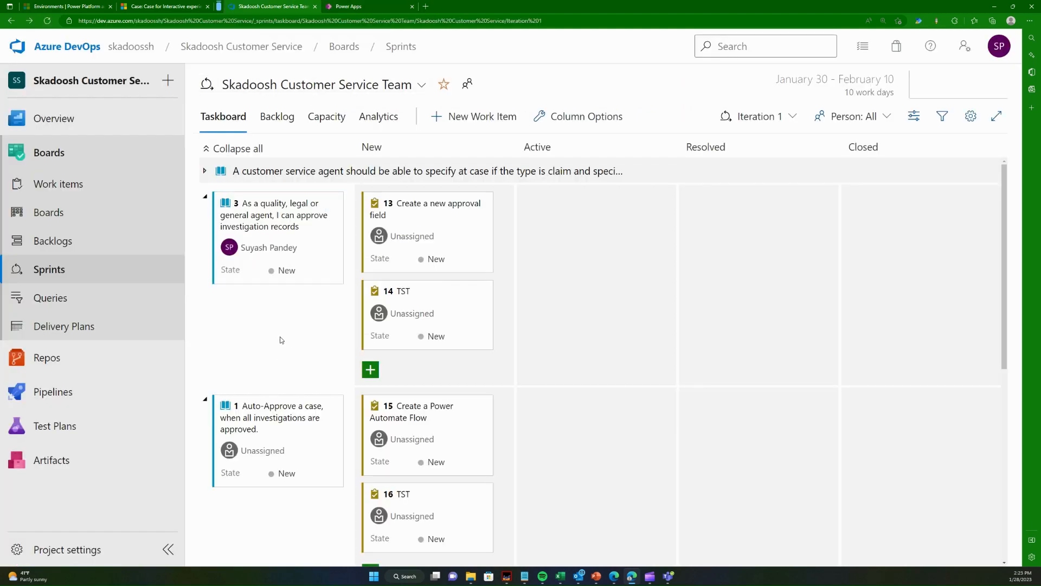
click(293, 271)
click(291, 300)
drag(456, 225, 597, 234)
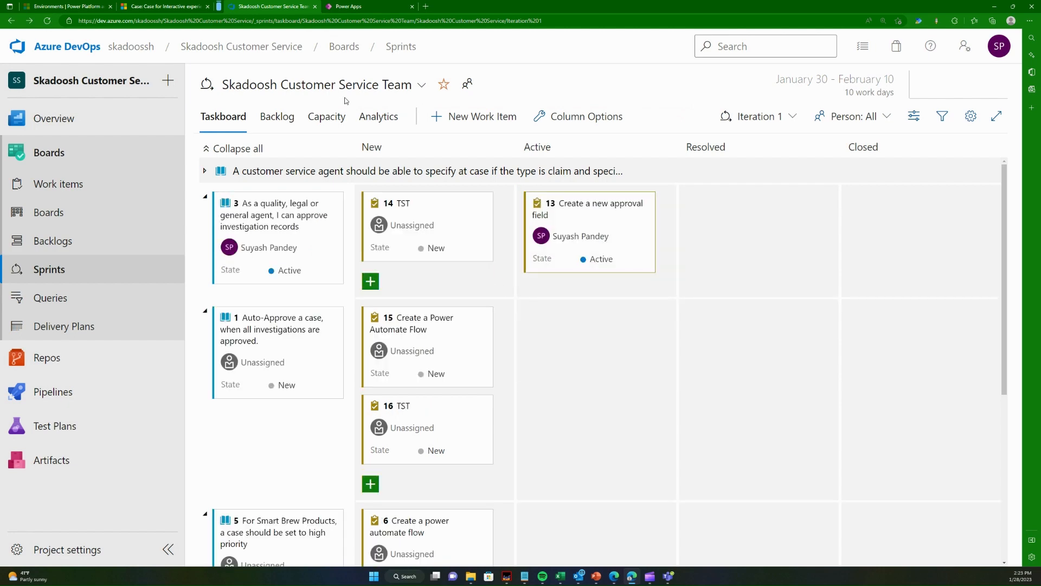
- Switch to Power Apps and open the Case Investigation table's columns in the Dynamics Customer Service solution
click(364, 4)
click(87, 328)
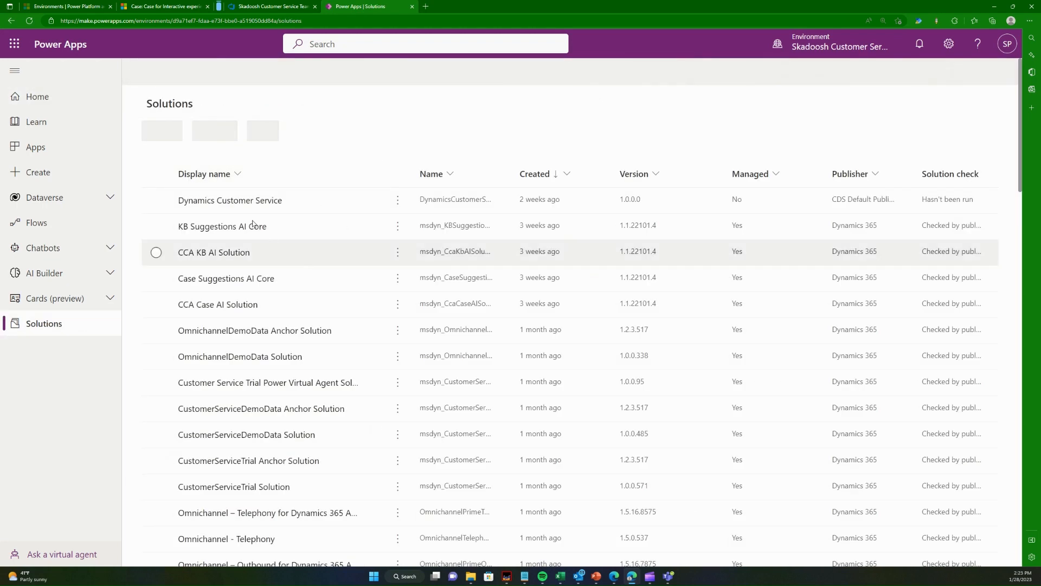
click(274, 202)
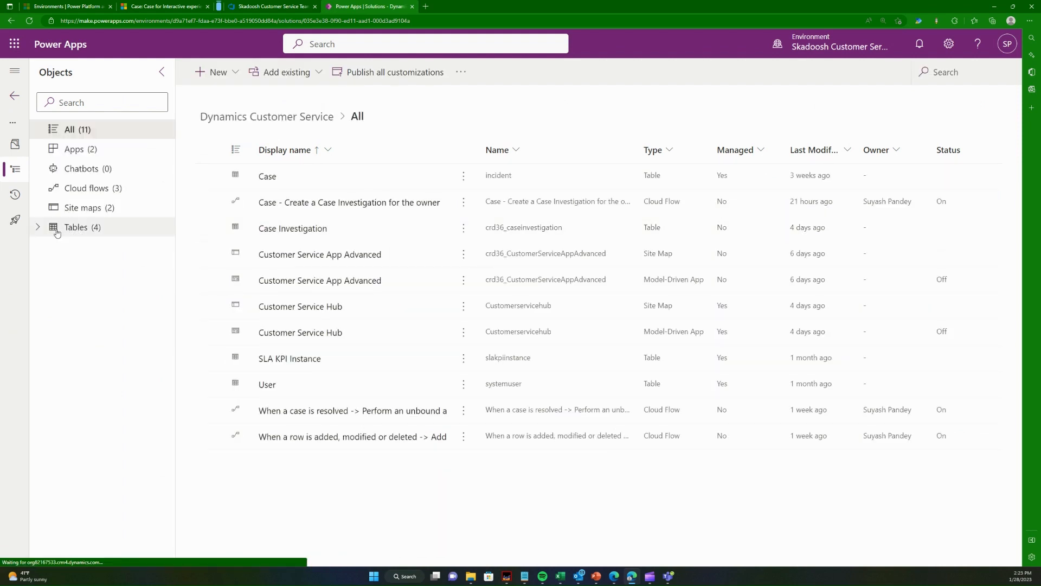
click(38, 228)
click(54, 267)
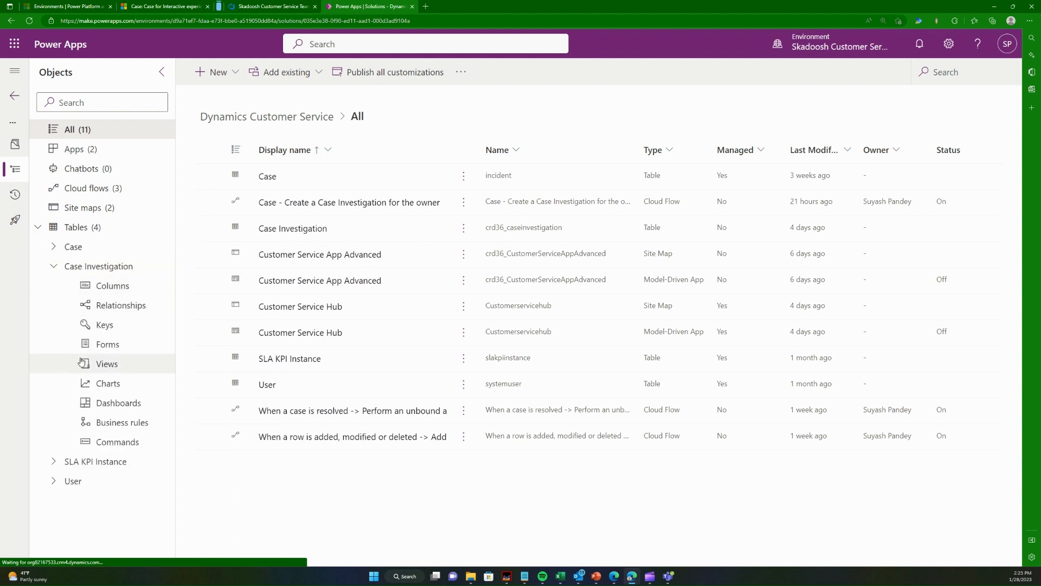
click(134, 295)
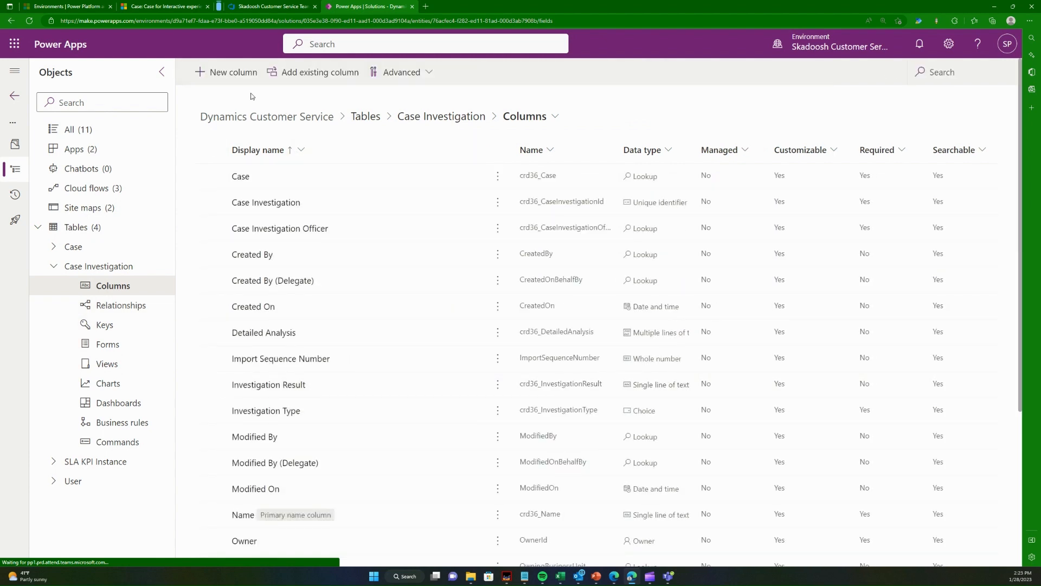
- Start a new Case Investigation column with the display name Approval and the data type Choice
click(233, 76)
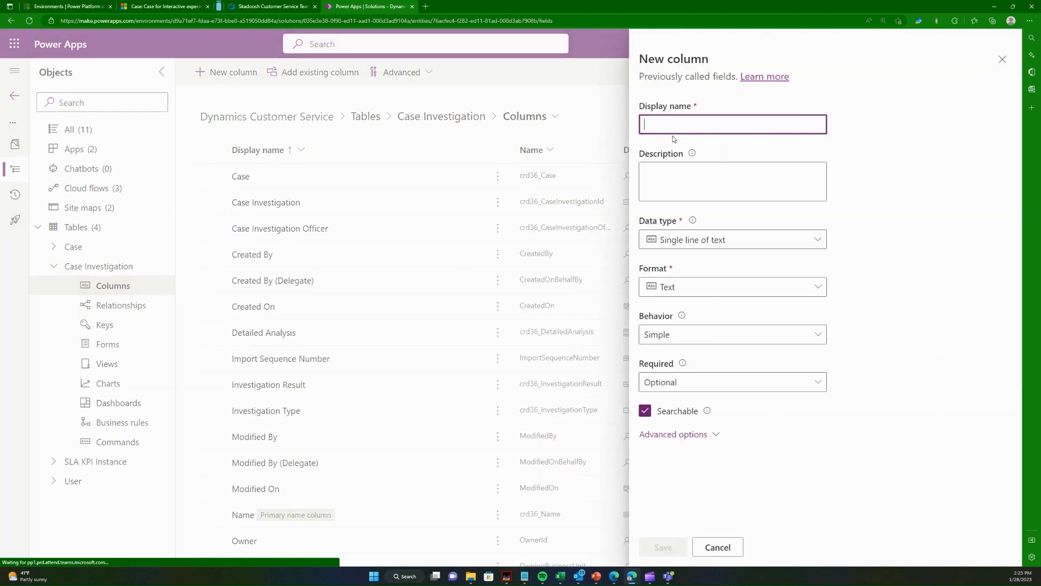
text(Approval)
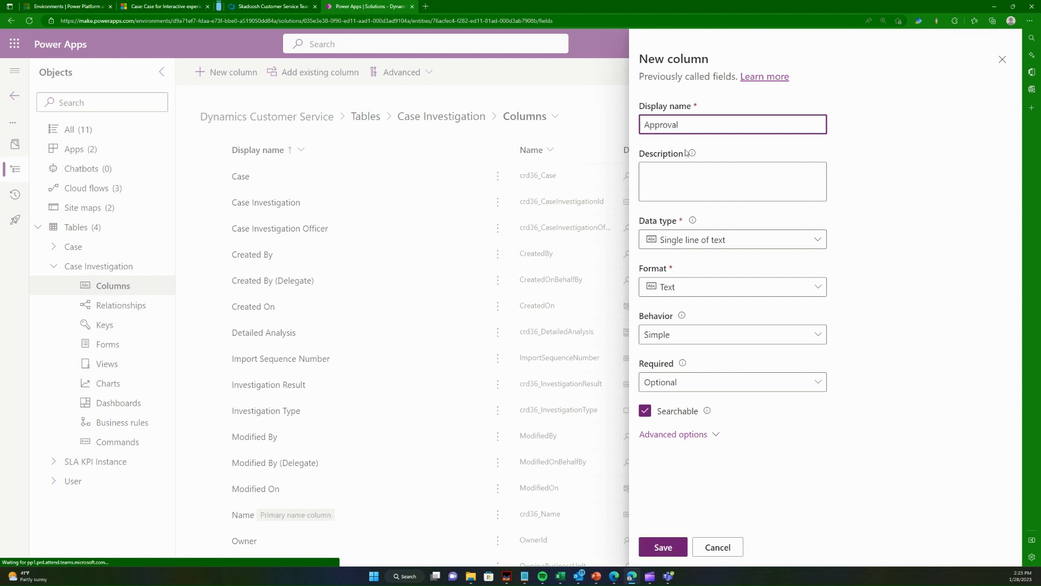
click(816, 495)
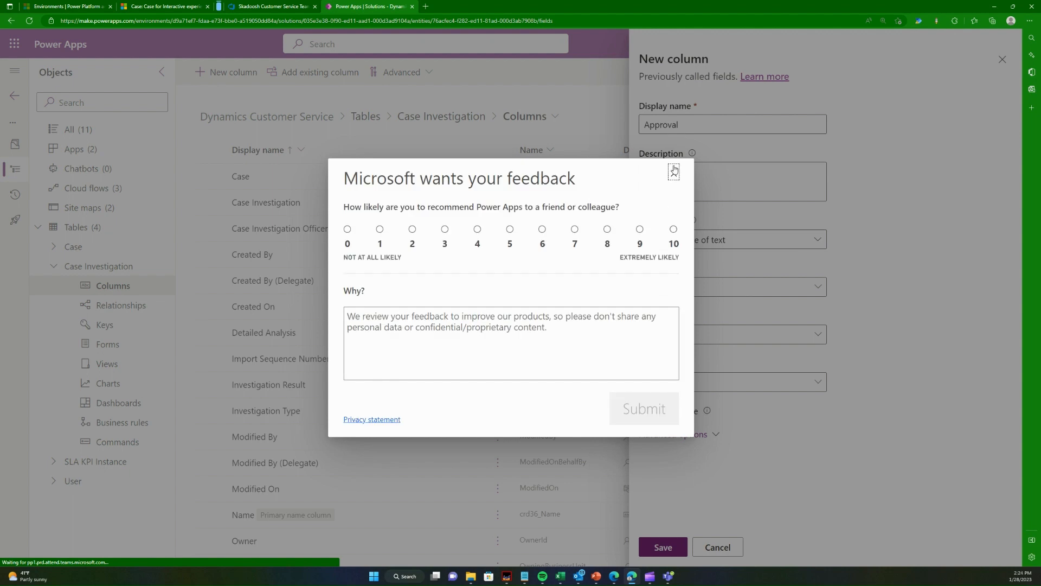
click(673, 169)
click(819, 245)
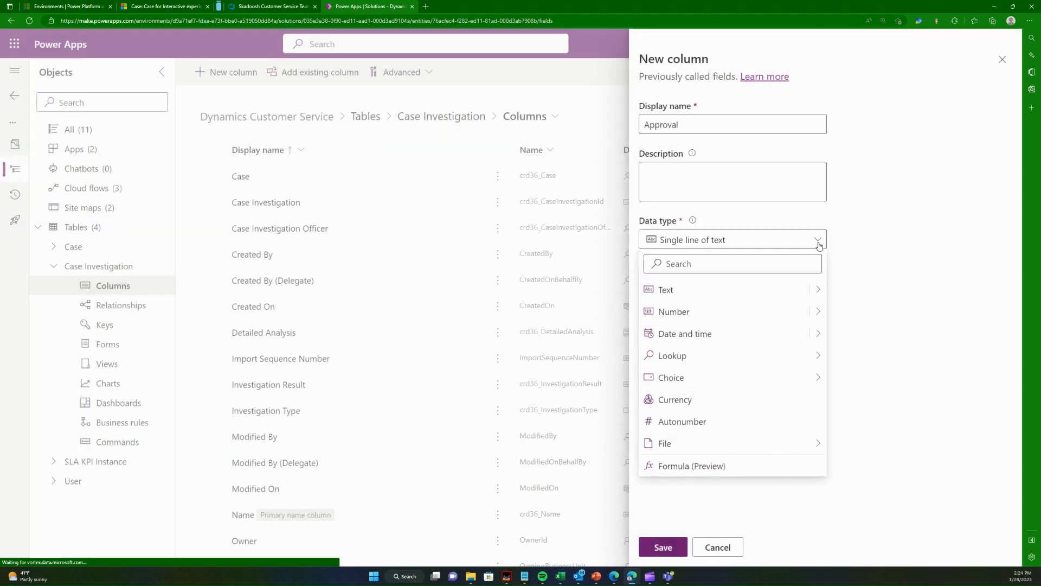
mouse_move(734, 381)
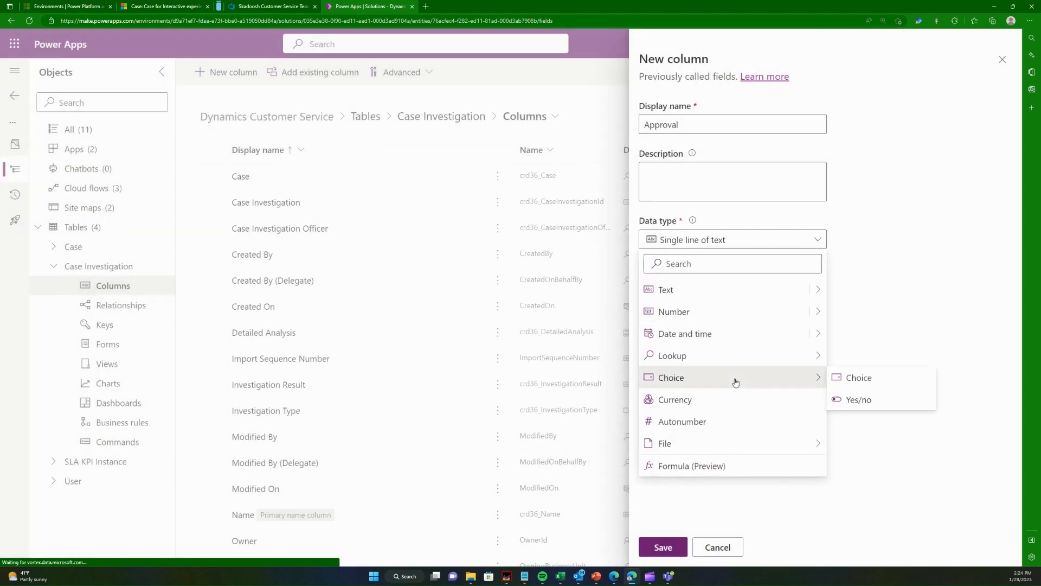
click(847, 383)
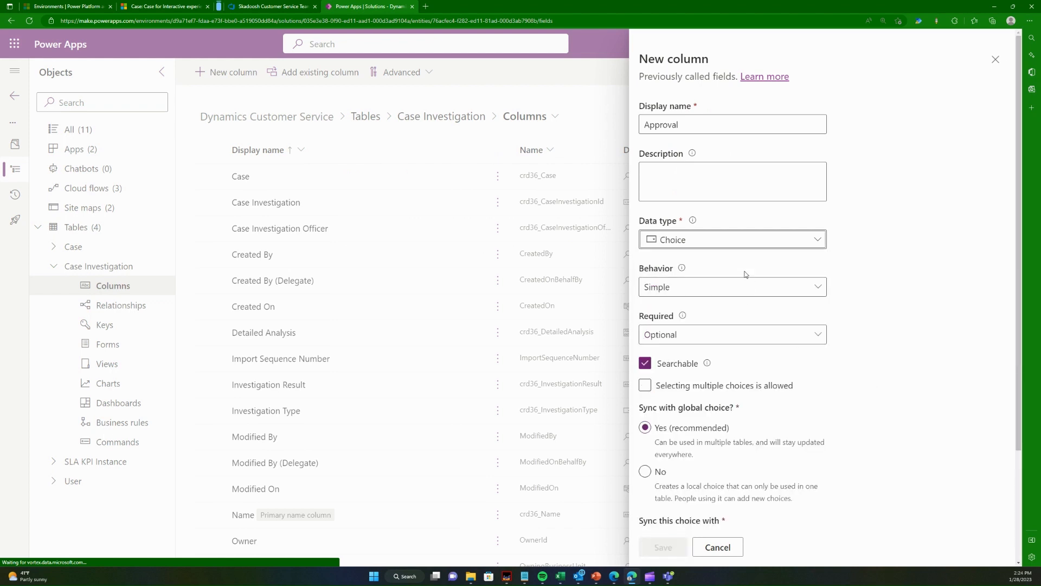
- Make Approval a local choice not synced with a global choice, add the options Approved and Rejected, and save the column
scroll(740, 380, down, 3)
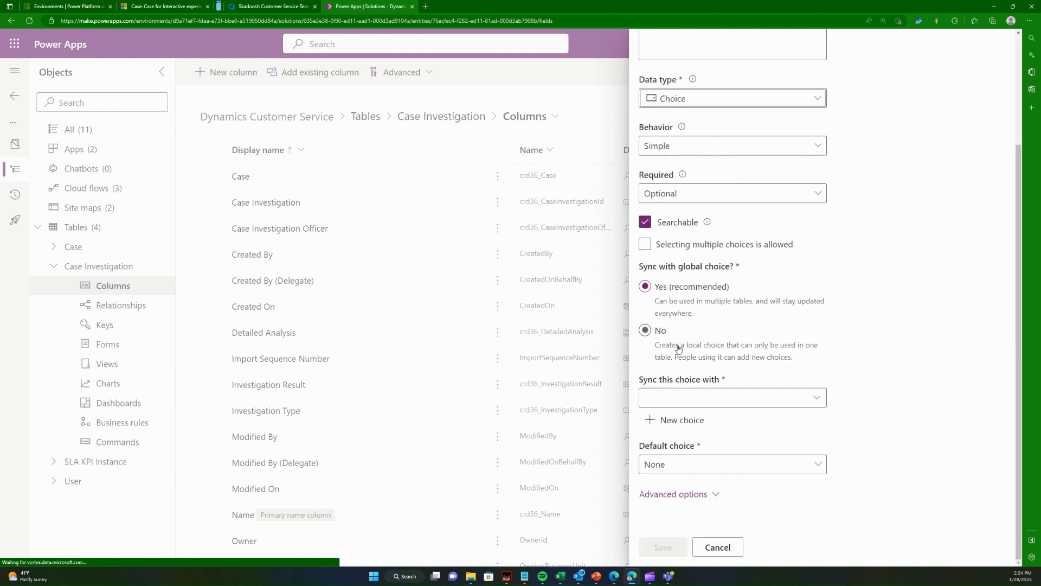
click(644, 331)
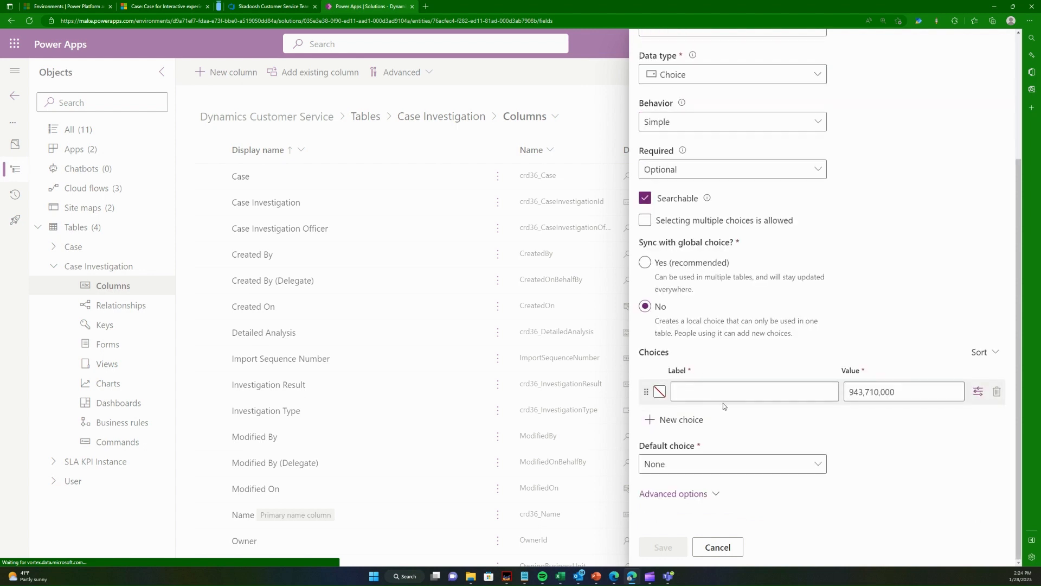
click(730, 391)
text(Approved)
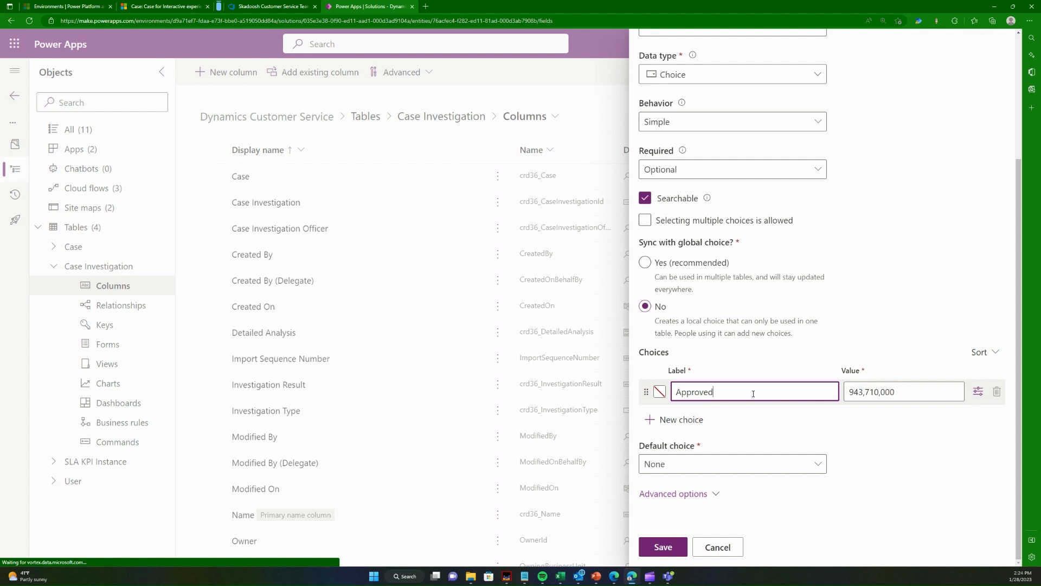
click(702, 420)
text(Re)
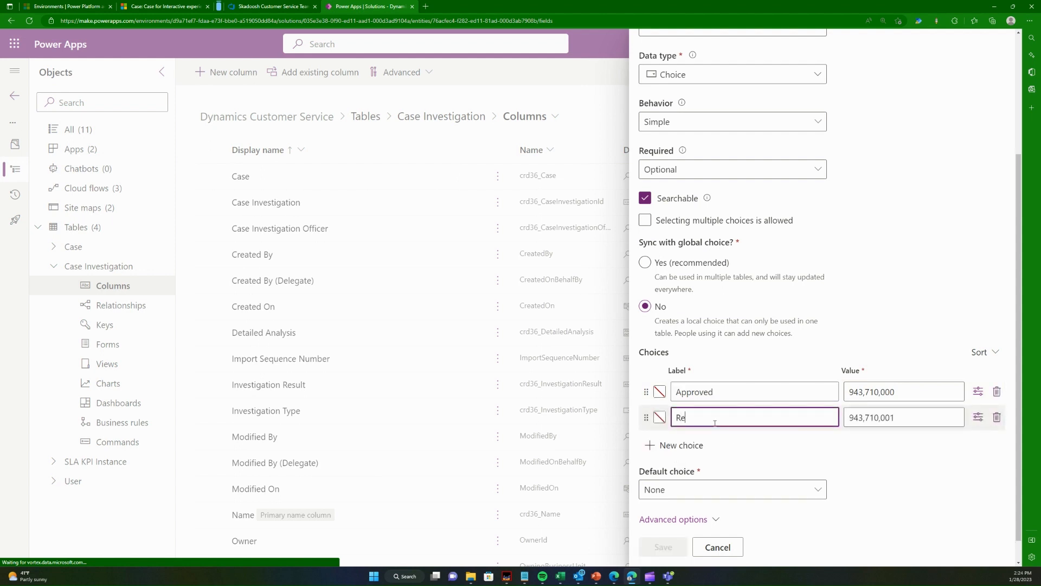
text(jected)
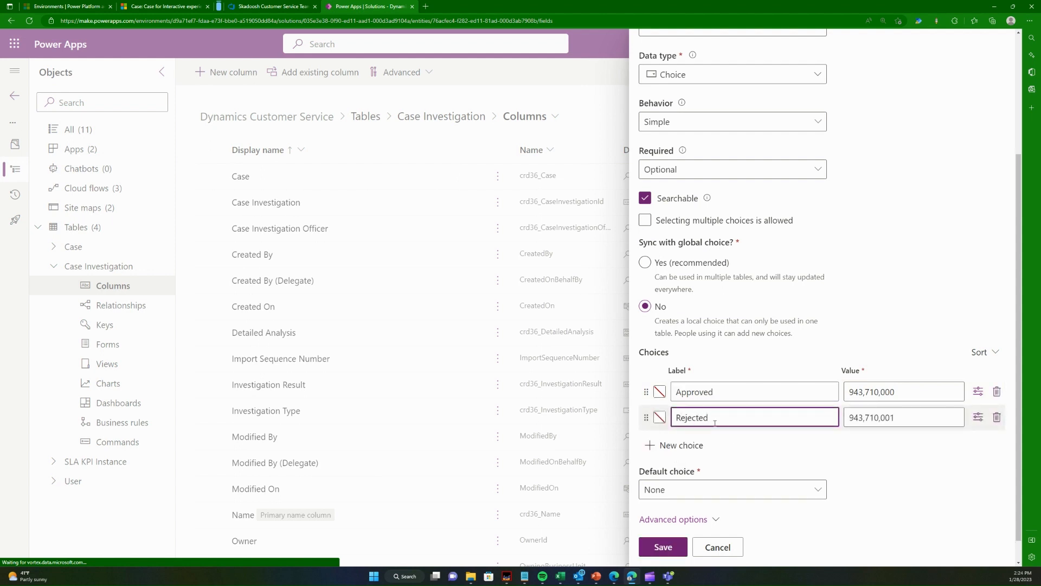
click(833, 455)
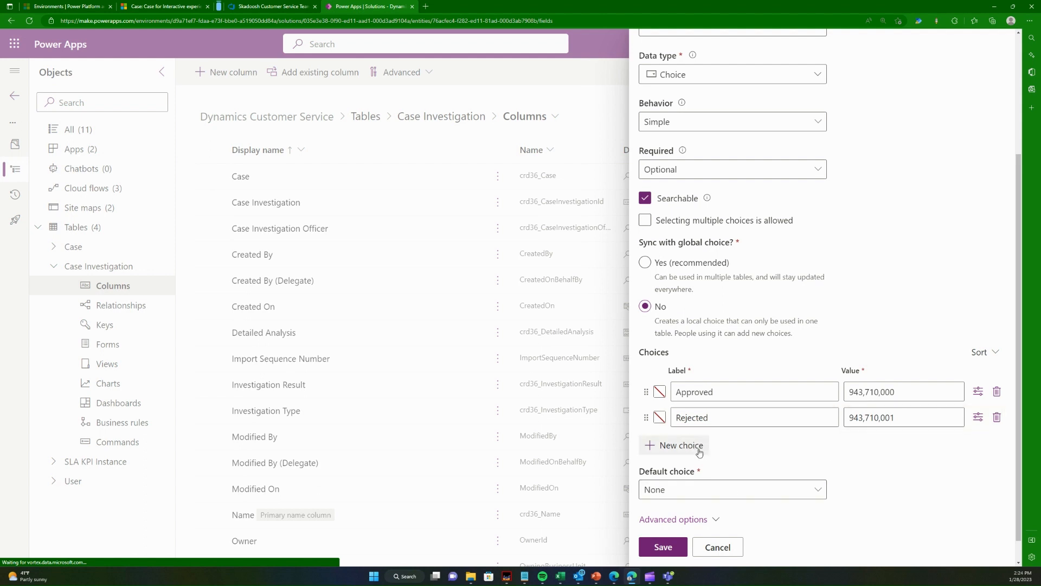
scroll(716, 434, up, 3)
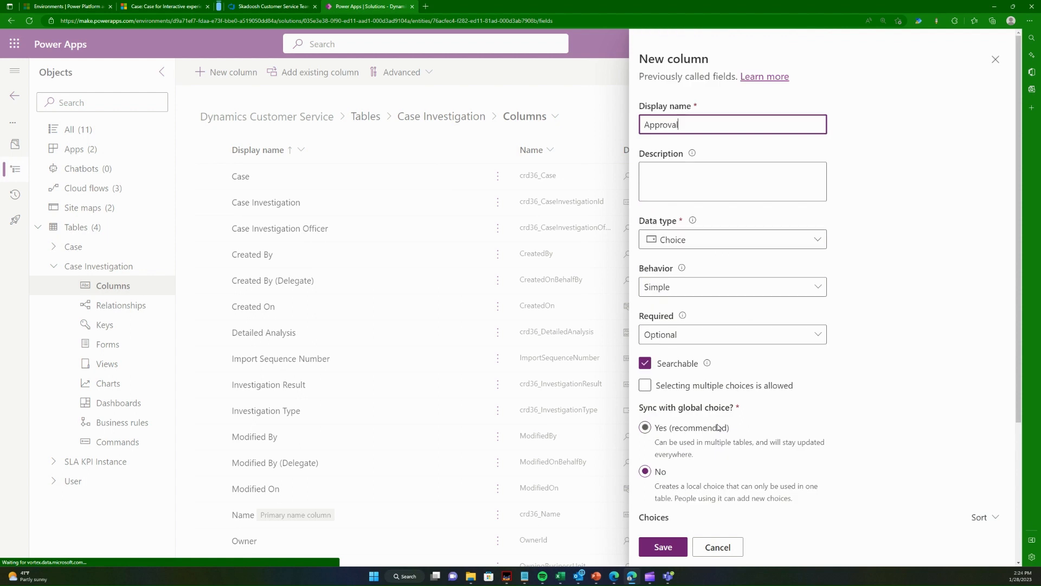
scroll(718, 427, down, 5)
click(674, 546)
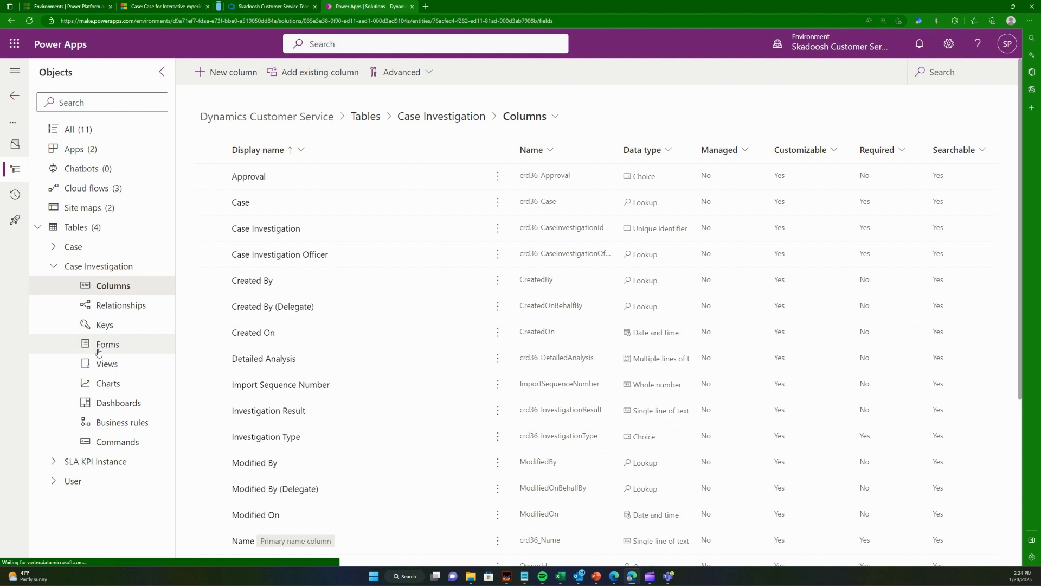
- Open the Case Investigation table's main Information form in the form designer
click(99, 352)
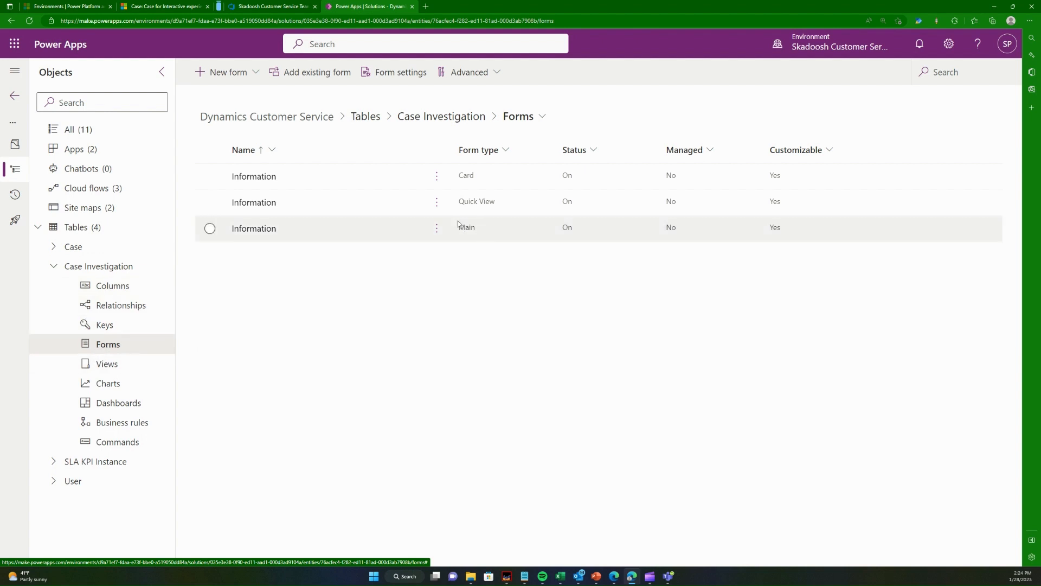
click(245, 228)
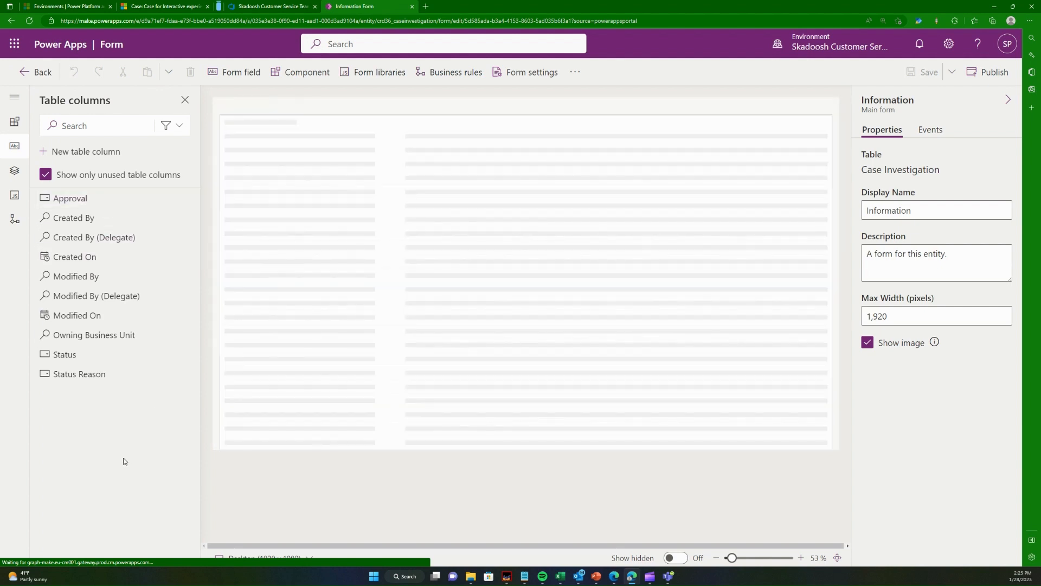
- Try to place the Approval column on the Information form, and reload the form designer
mouse_move(109, 199)
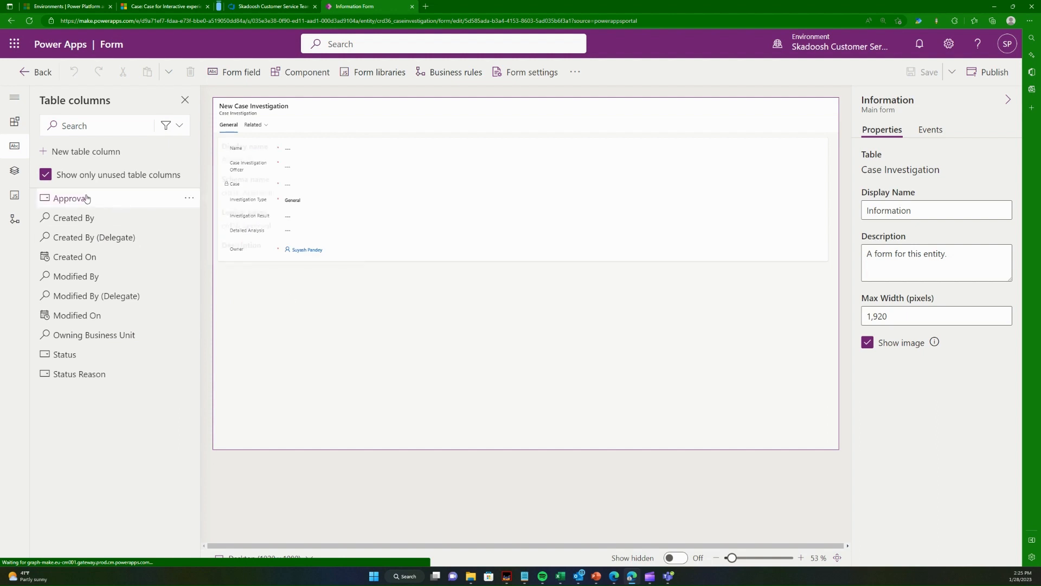
drag(87, 199, 412, 234)
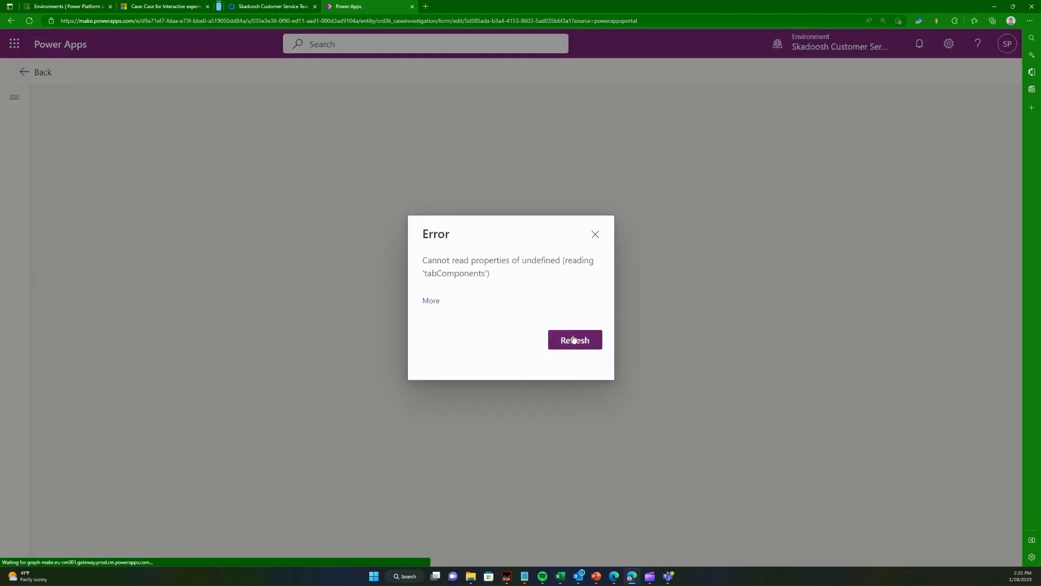
click(595, 235)
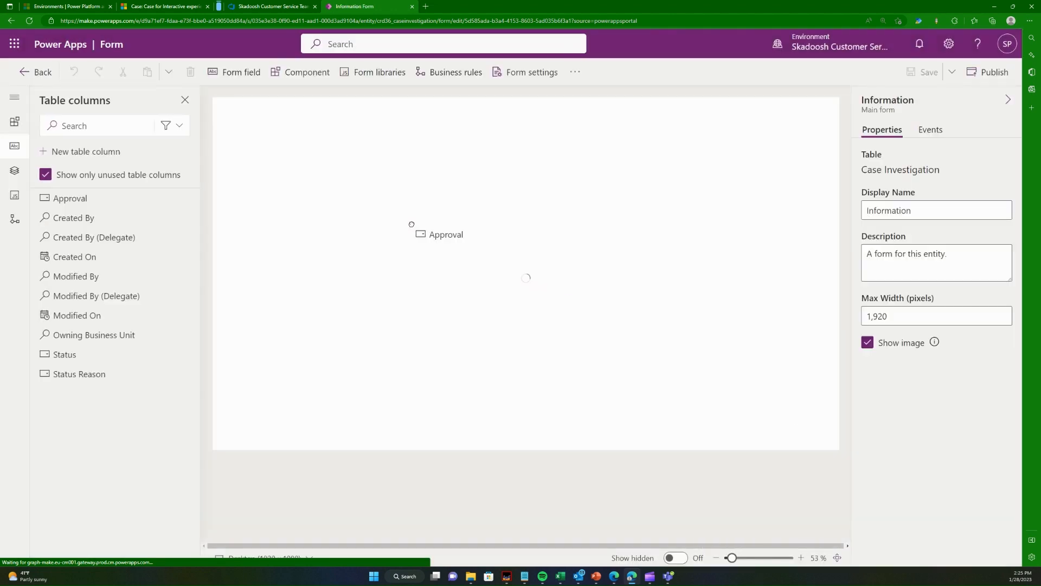
drag(411, 224, 266, 223)
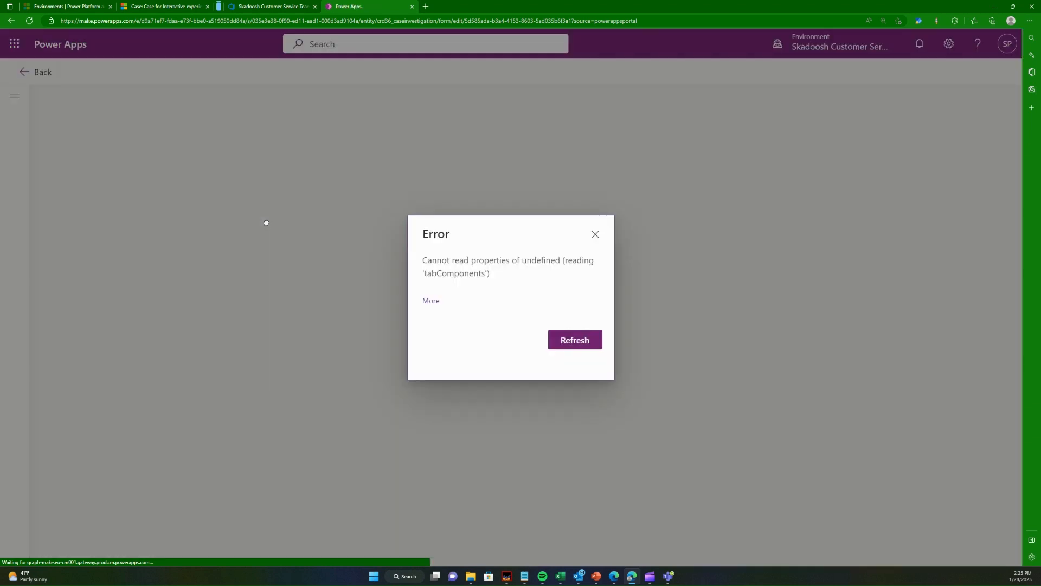
click(584, 333)
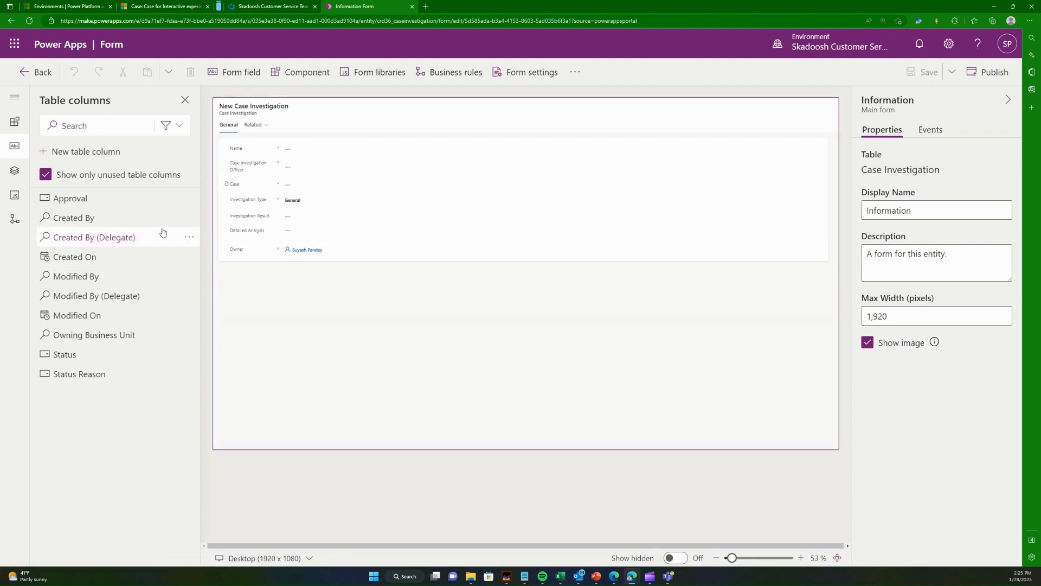
- Place the Approval column between Detailed Analysis and Owner on the Information form, then save and publish the form
mouse_move(122, 201)
drag(143, 199, 355, 227)
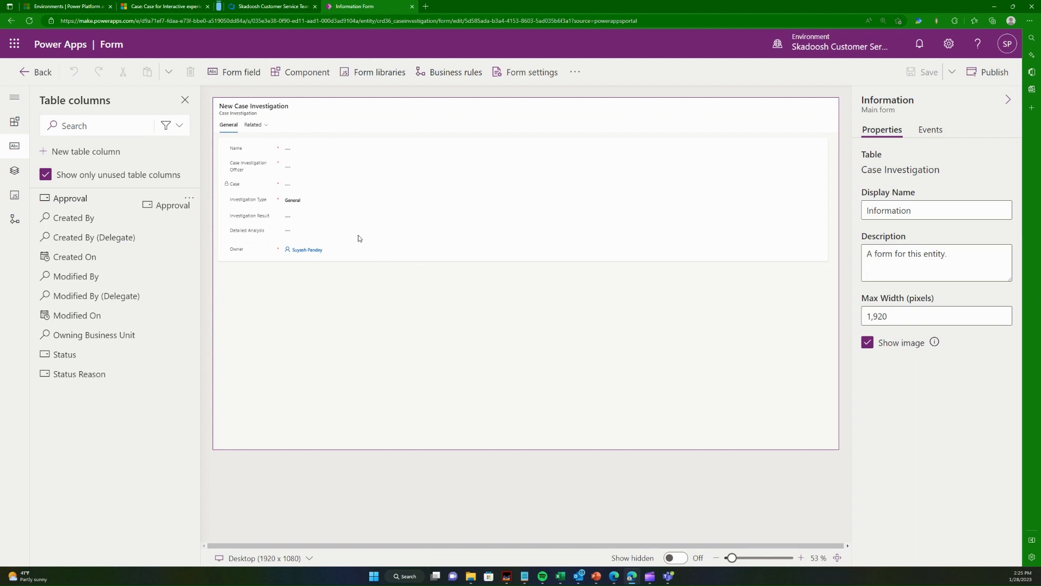
drag(81, 198, 306, 249)
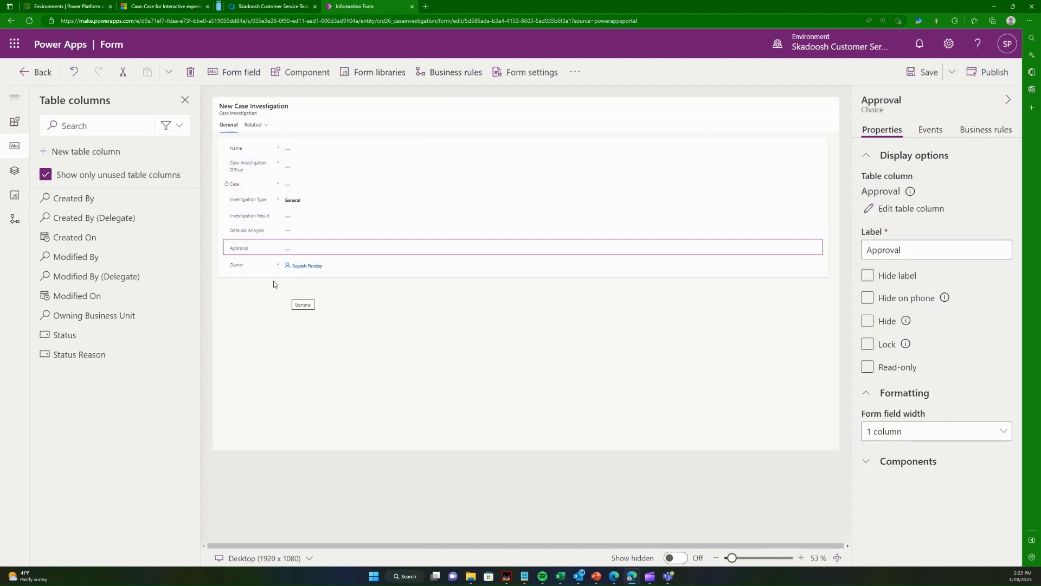
click(924, 72)
click(989, 71)
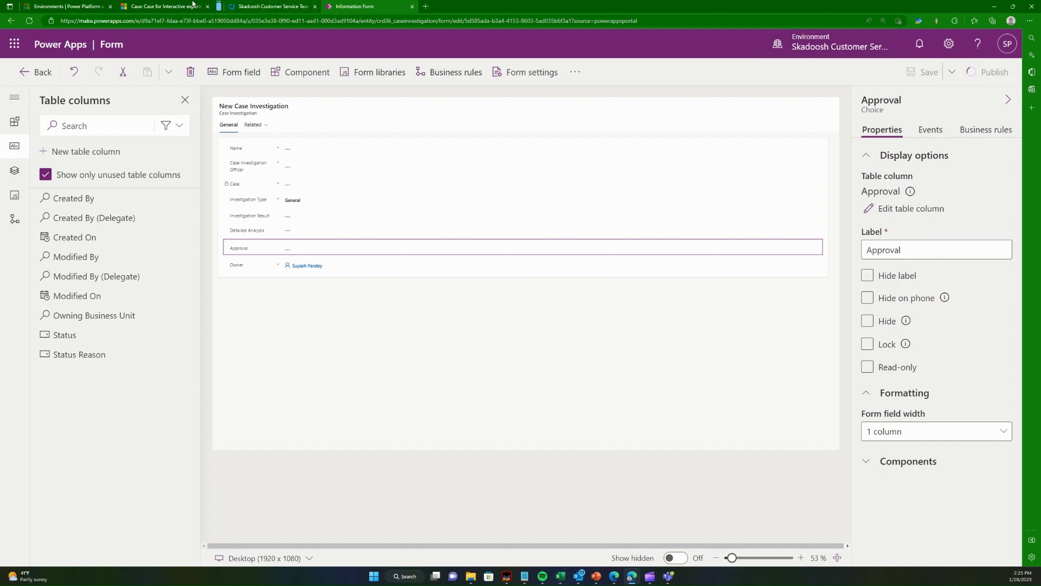
- In Dynamics 365, open the case investigation record related to the case "Claim for broken know of radiator"
click(155, 6)
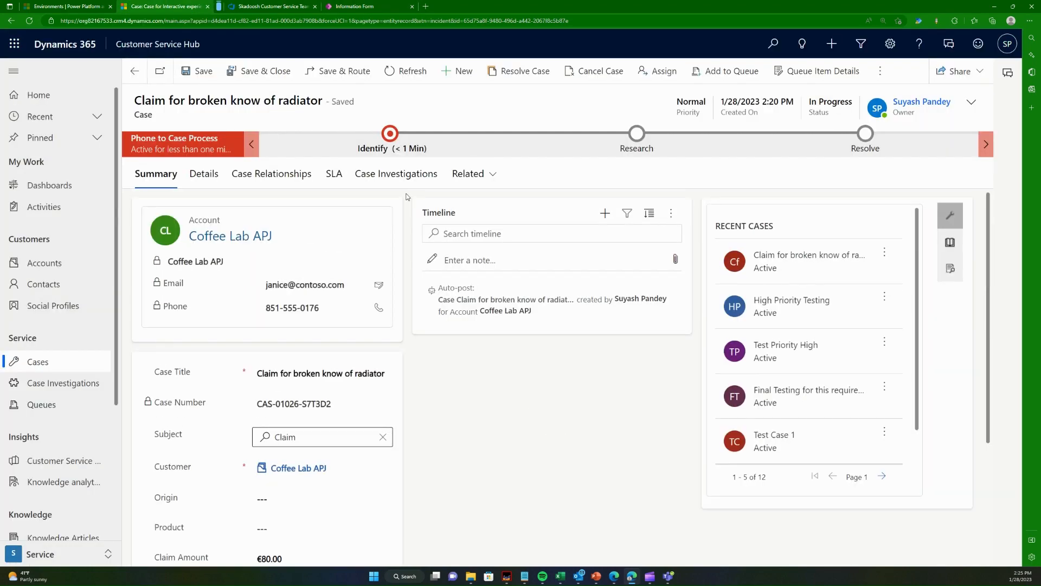
click(398, 173)
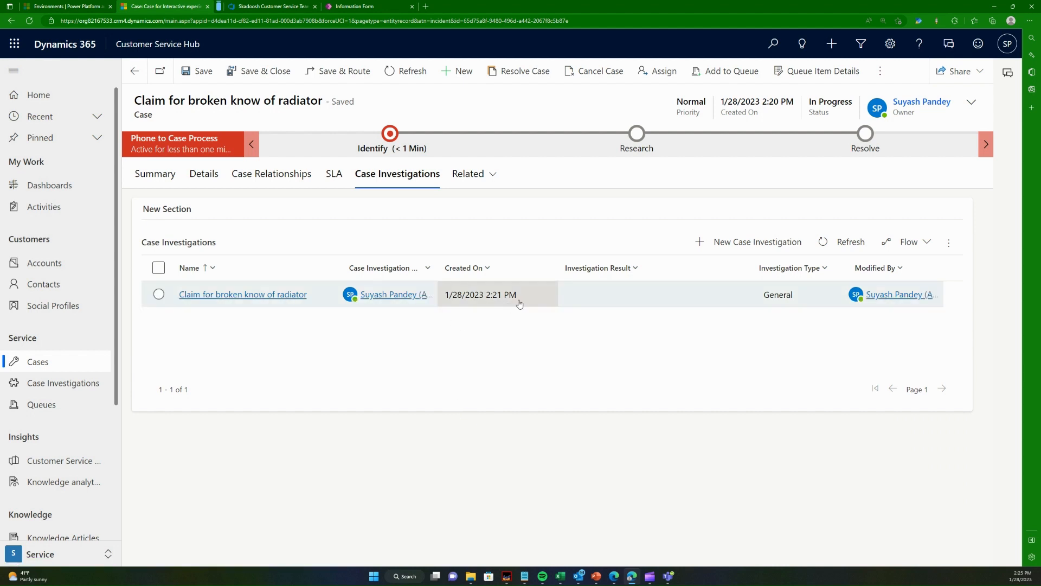
click(358, 6)
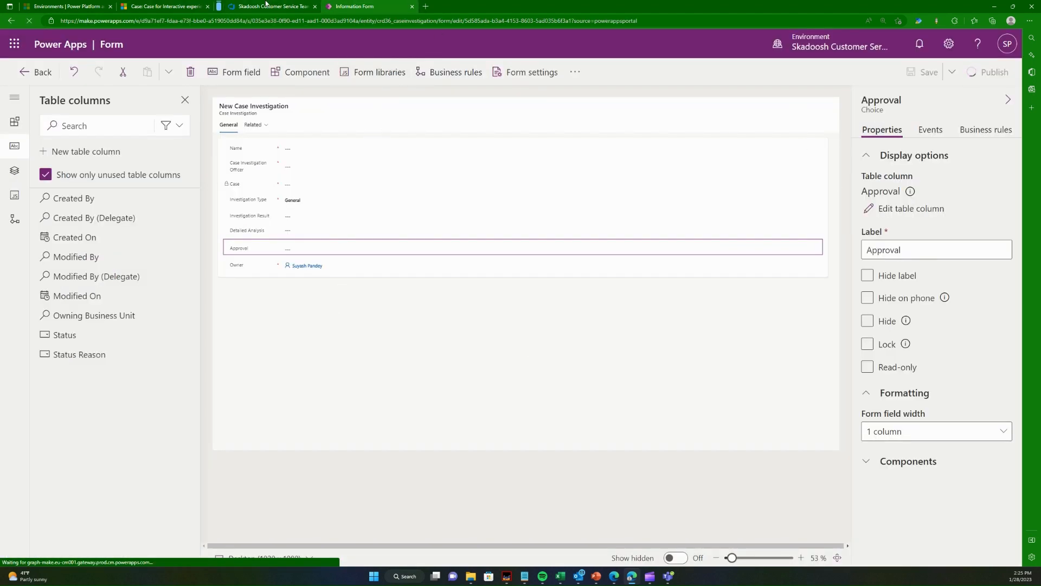
click(162, 6)
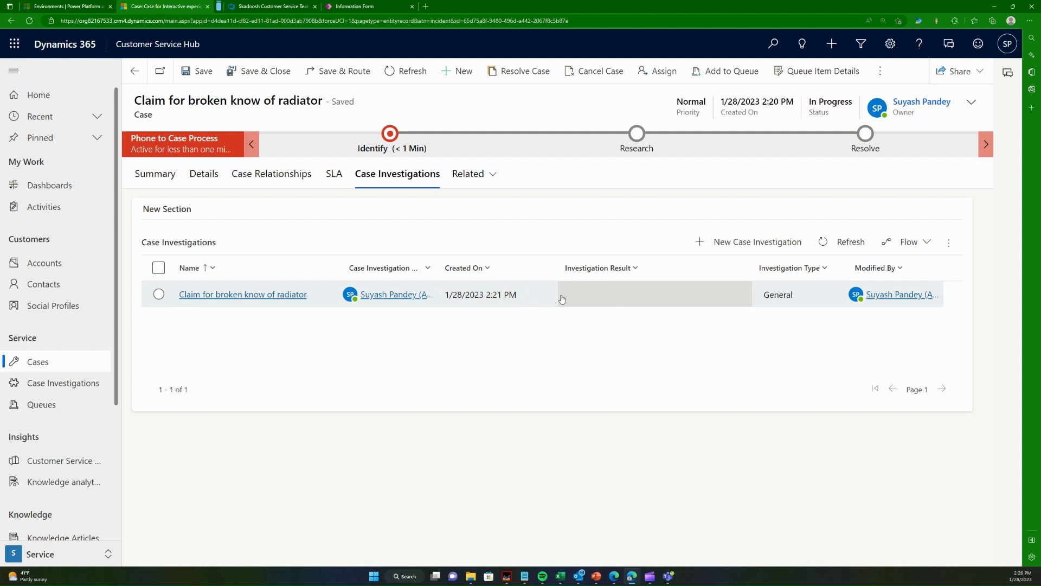
click(531, 301)
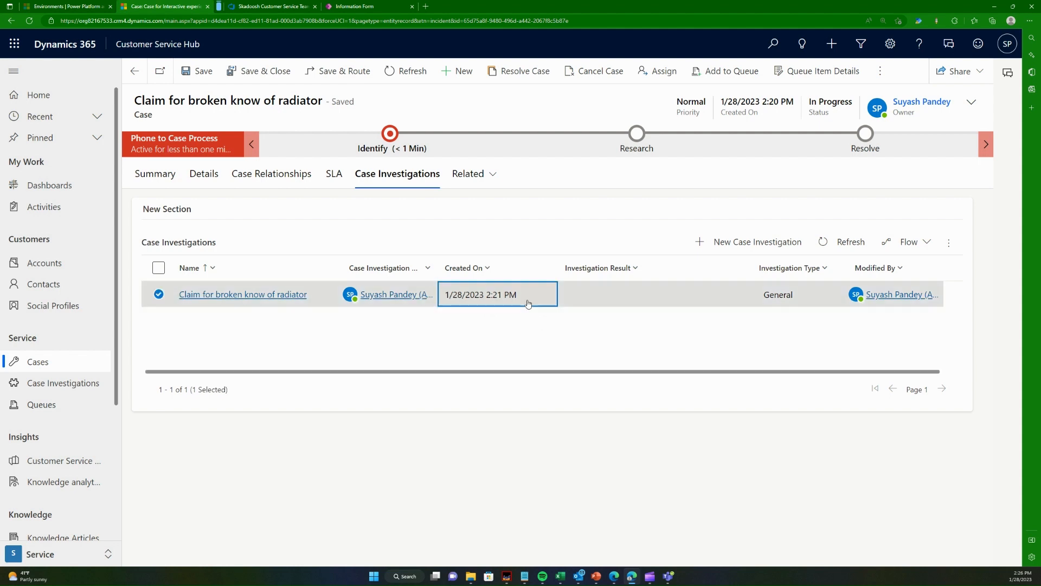
double_click(588, 301)
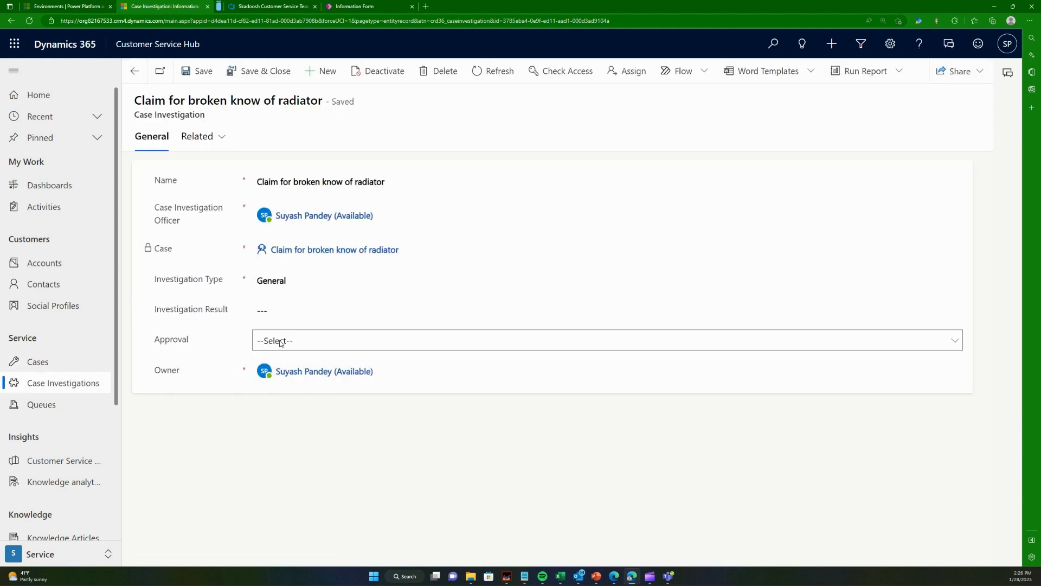
- Test the record's Approval field by choosing Approved and Rejected in turn, then reset it to --Select--
click(307, 343)
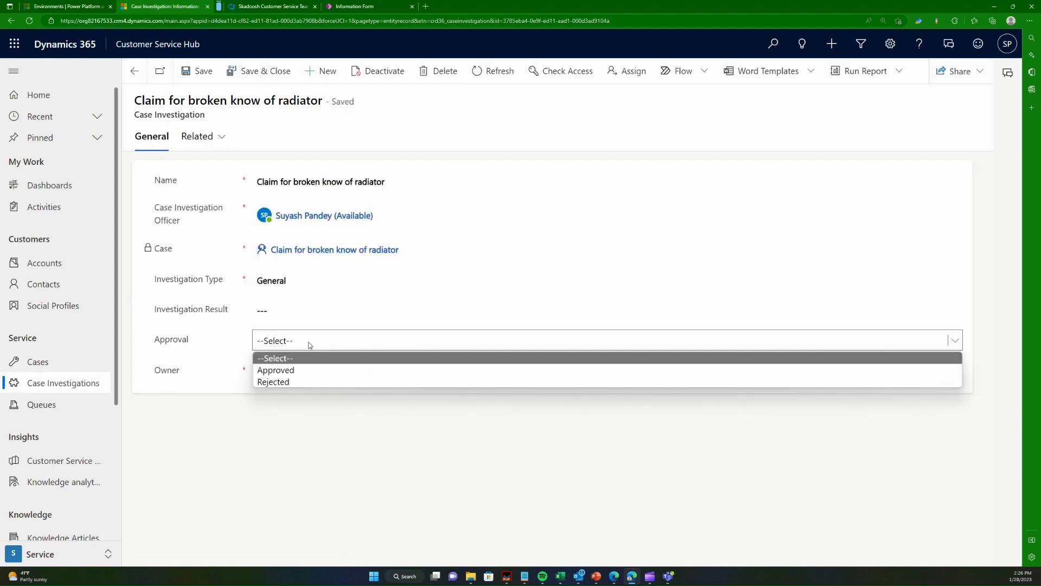
click(287, 371)
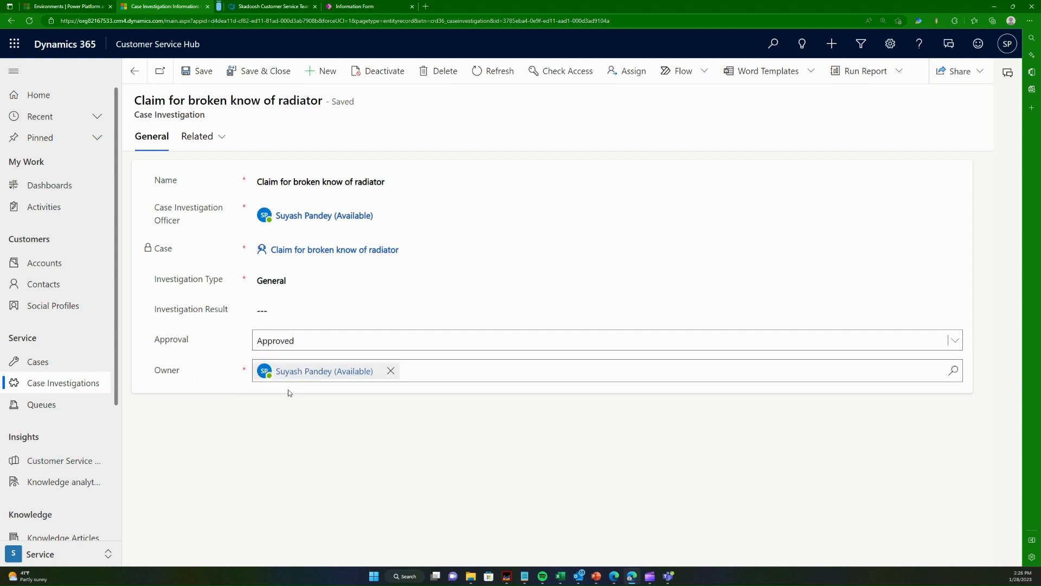
click(299, 342)
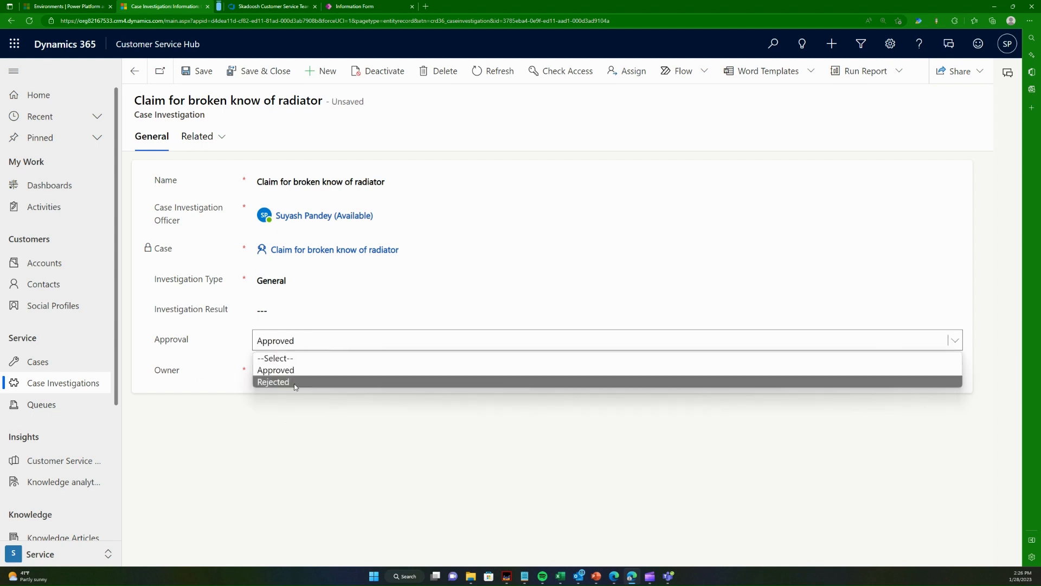
click(293, 381)
click(312, 343)
click(307, 368)
click(304, 340)
click(305, 356)
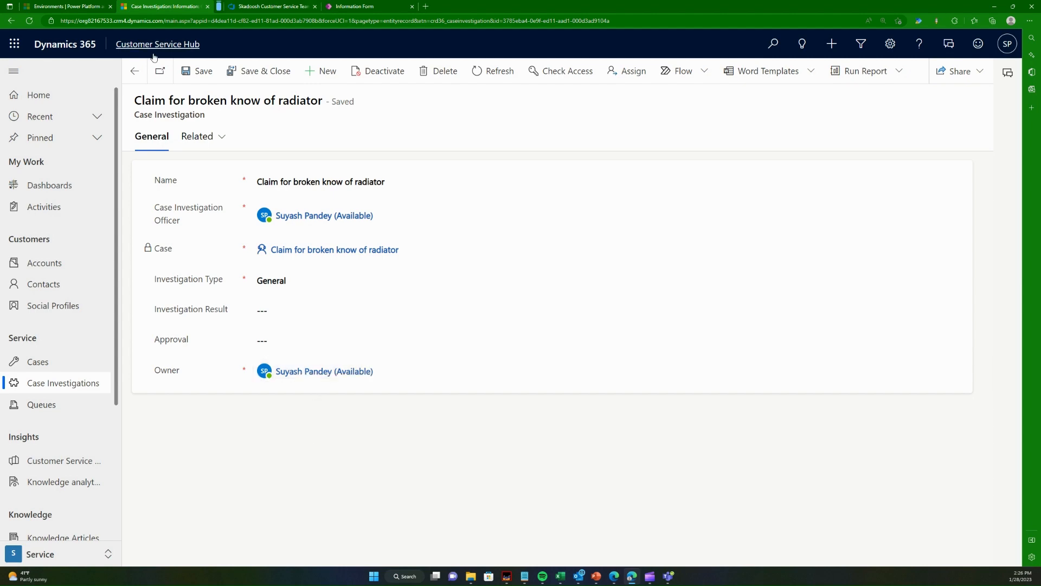
- Leave the case investigation record and switch back to the Information form designer in Power Apps
click(135, 71)
click(353, 6)
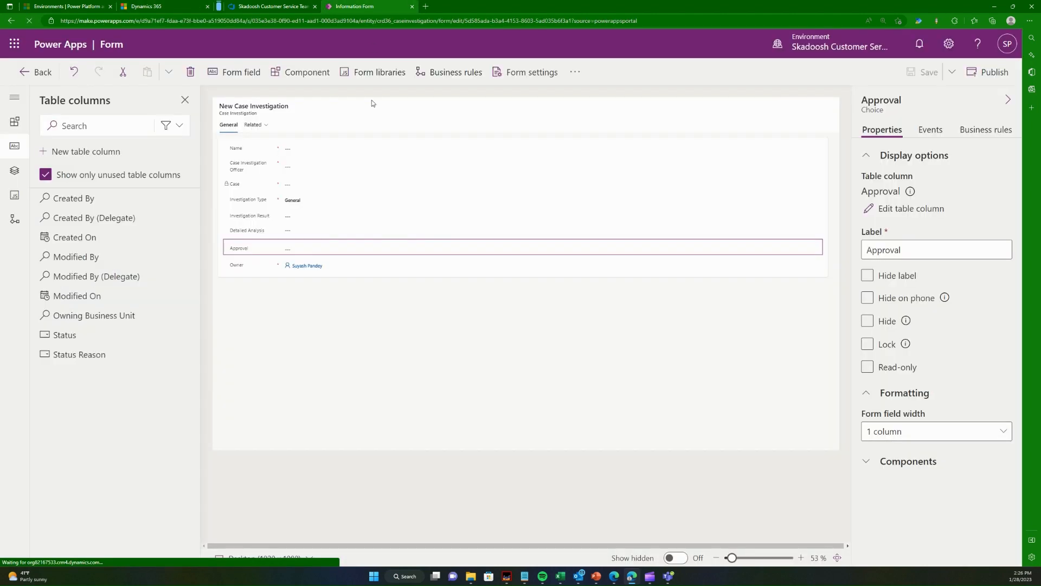
- On the Azure DevOps taskboard, move task 13 "Create a new approval field" to Closed and task 14 "TST" to Active
click(273, 6)
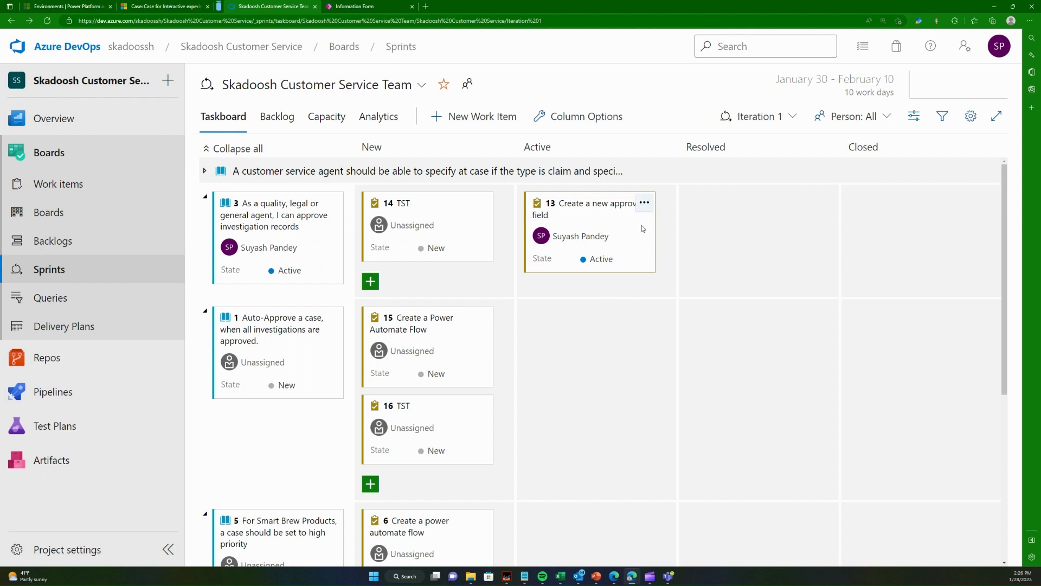
drag(642, 225, 927, 224)
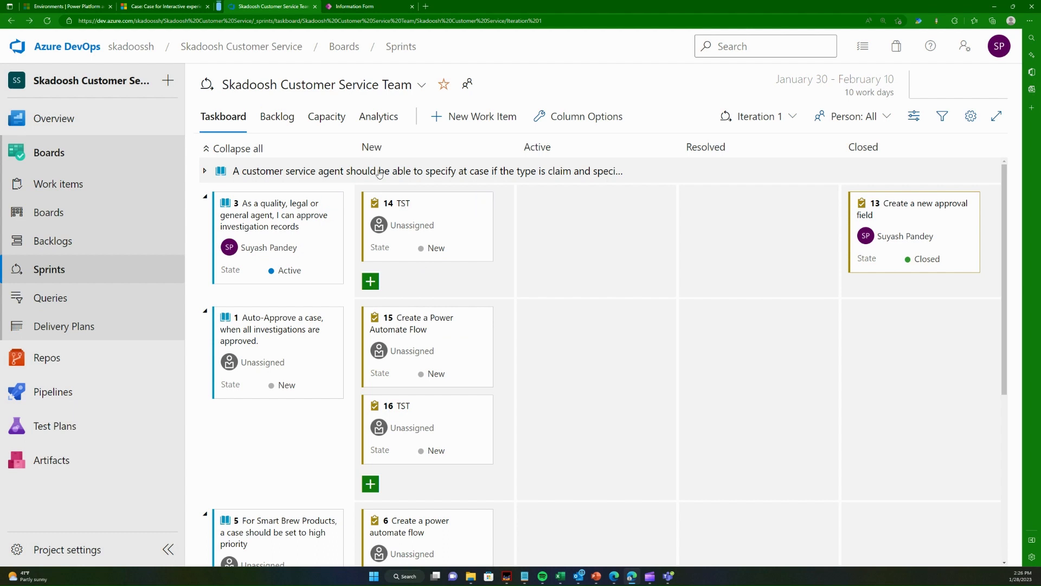
drag(451, 210, 604, 223)
- In Dynamics 365, open the case investigation "Claim for broken know of radiator", set Approval to Approved, then save and close it
click(163, 6)
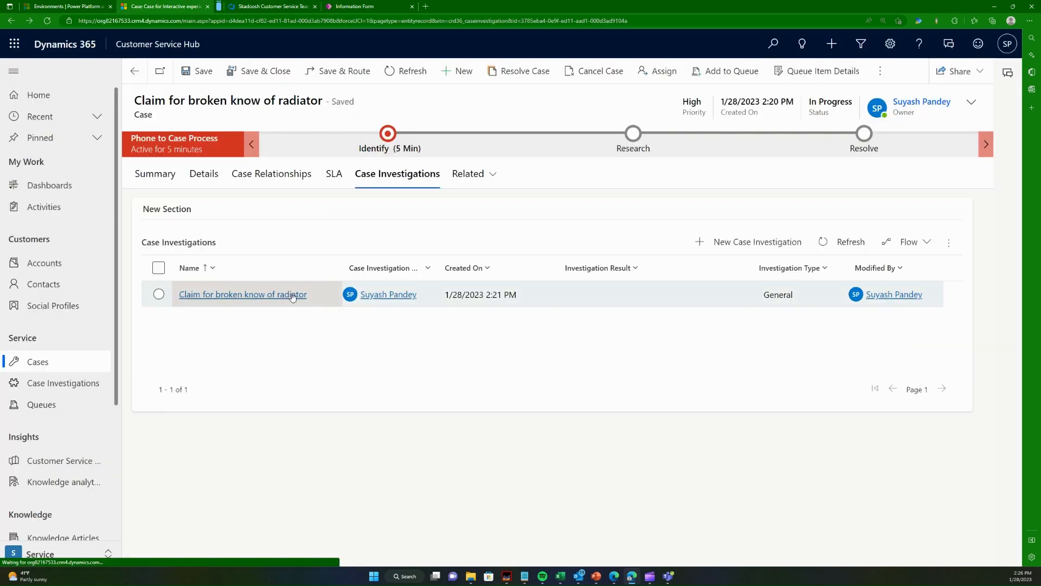
click(293, 300)
click(284, 340)
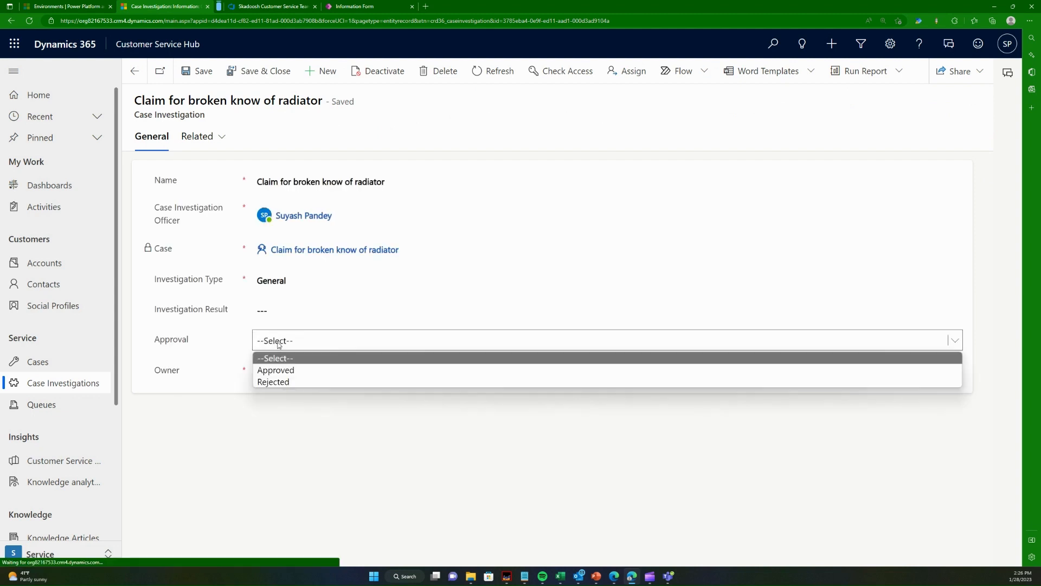
click(284, 373)
click(253, 71)
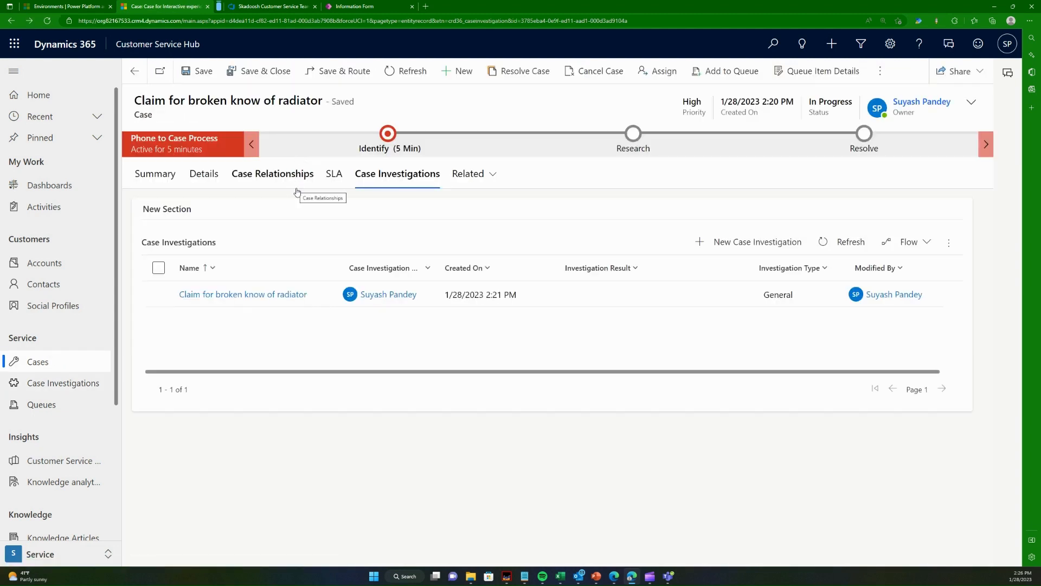
- Back in Azure DevOps, move task 14 "TST" to Closed, set user story 3's state to Closed, and reload the taskboard
click(271, 6)
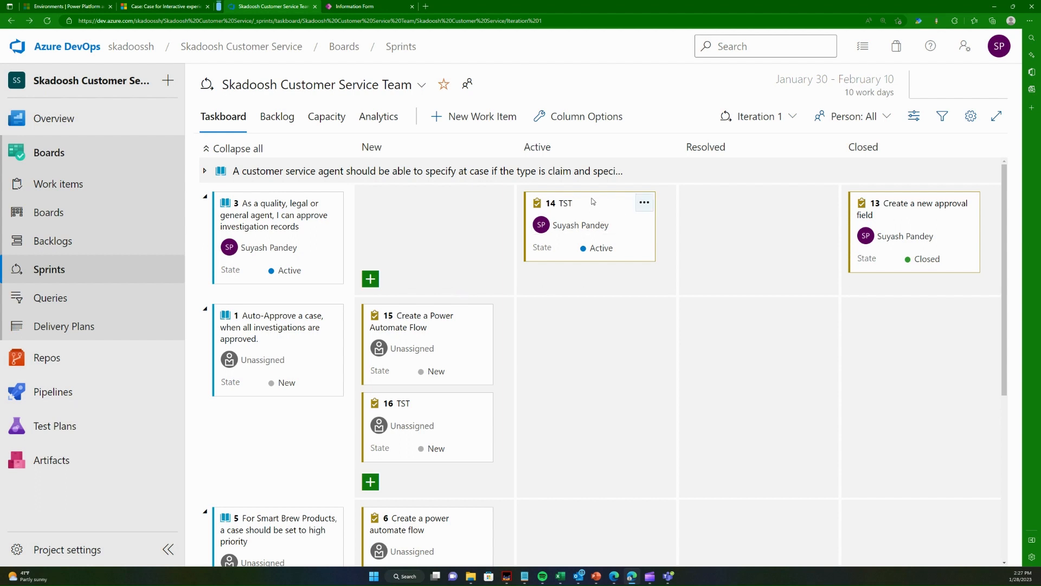
drag(621, 203, 890, 274)
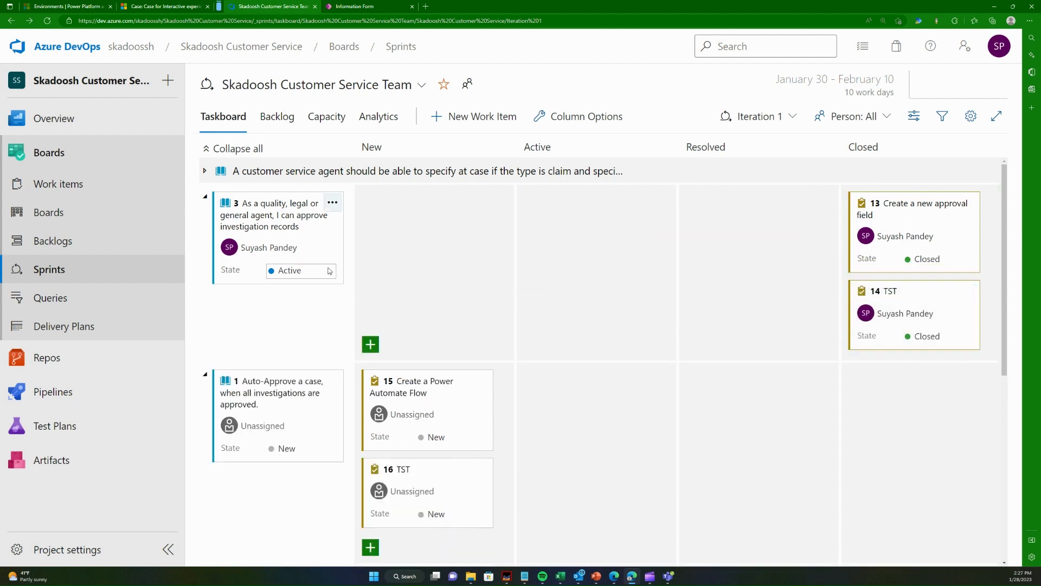
click(297, 272)
click(287, 326)
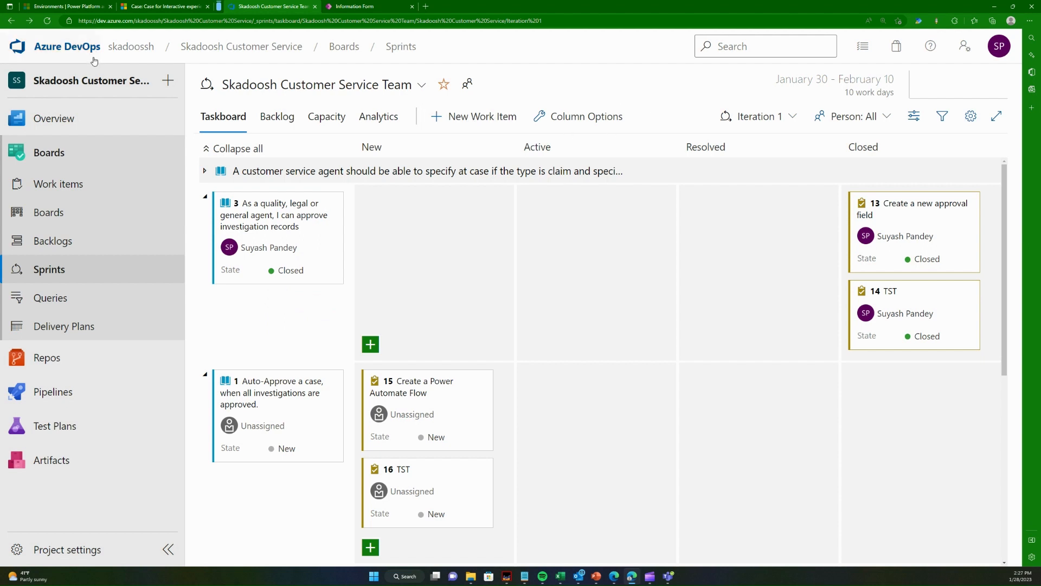
click(47, 20)
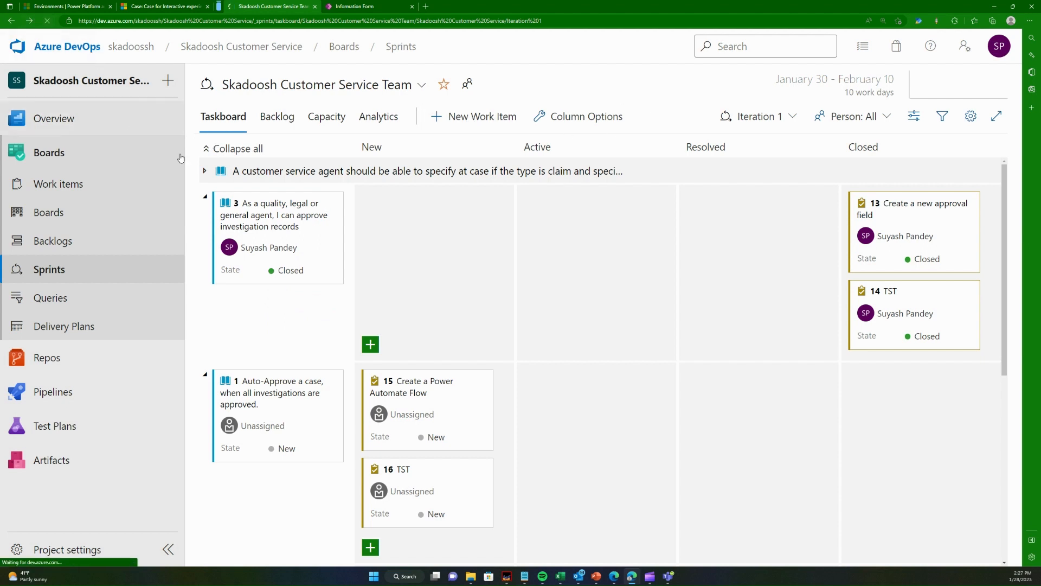